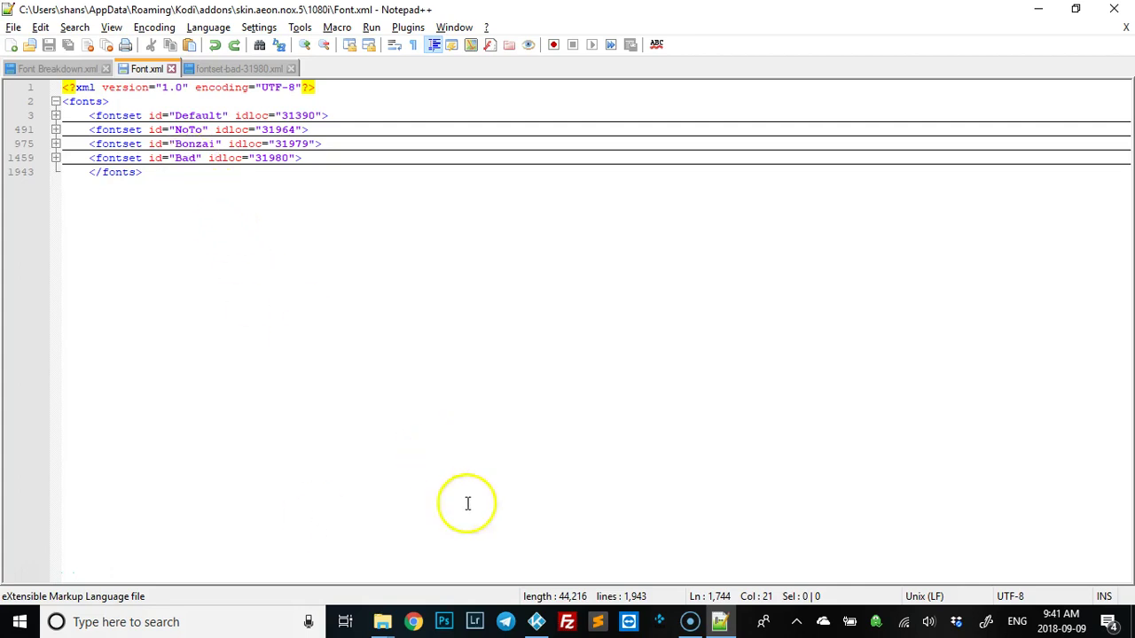
# Step: Bring Kodi, showing the Aeon Nox home menu, to the front from the taskbar
pyautogui.click(538, 623)
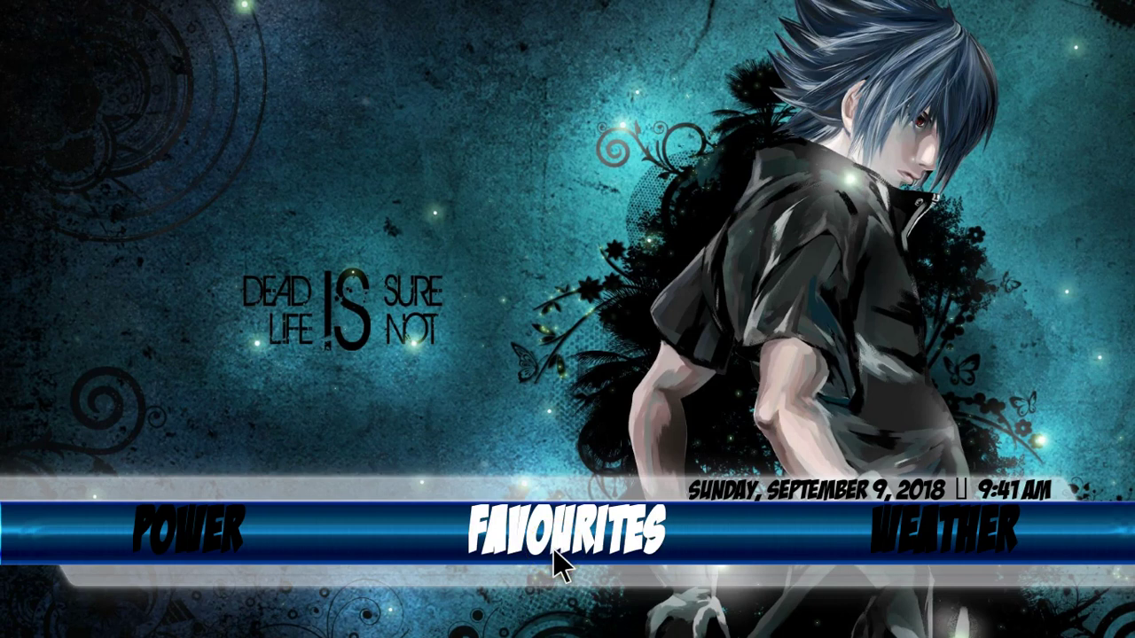
# Step: Browse the Power and System entries on Kodi's home menu in the Bad font, then return to Notepad++
pyautogui.press('Left')
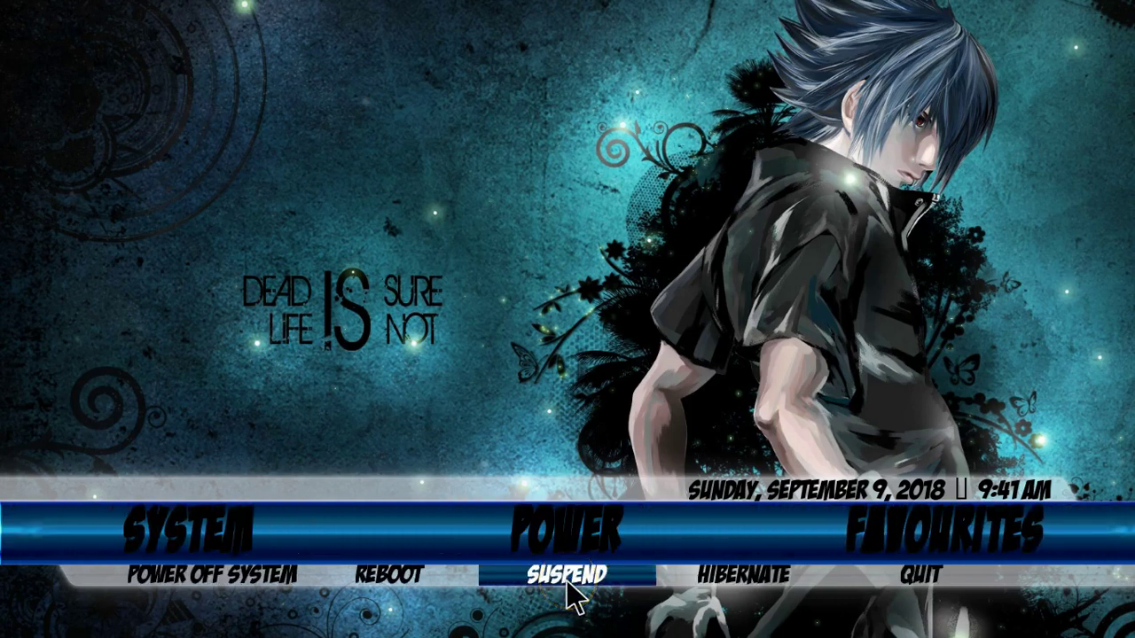
pyautogui.click(565, 541)
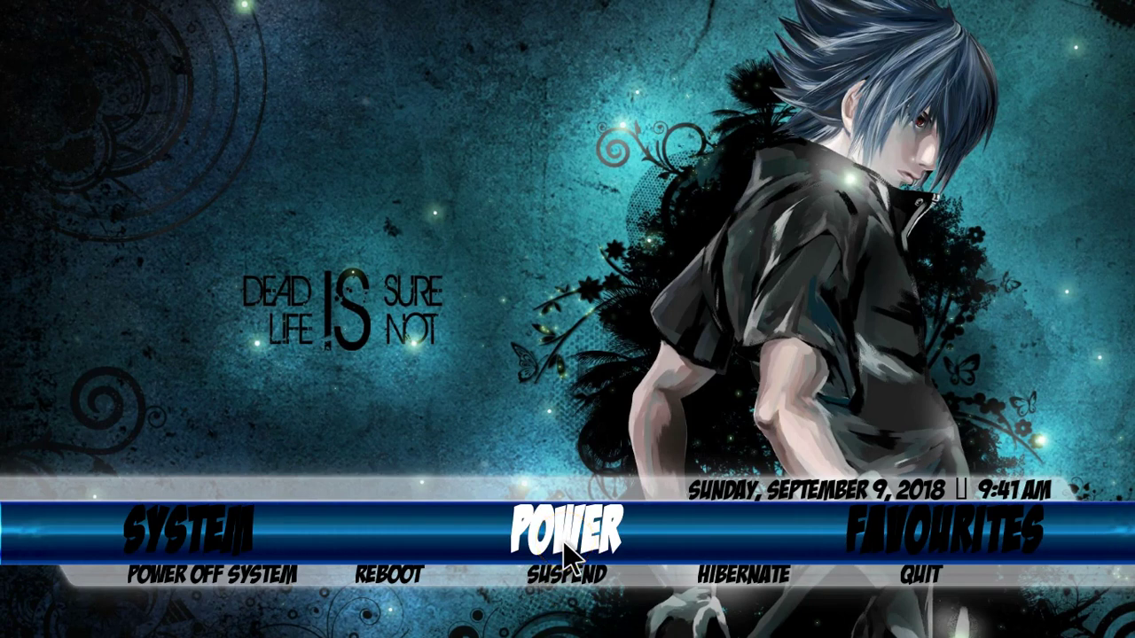
pyautogui.press('Left')
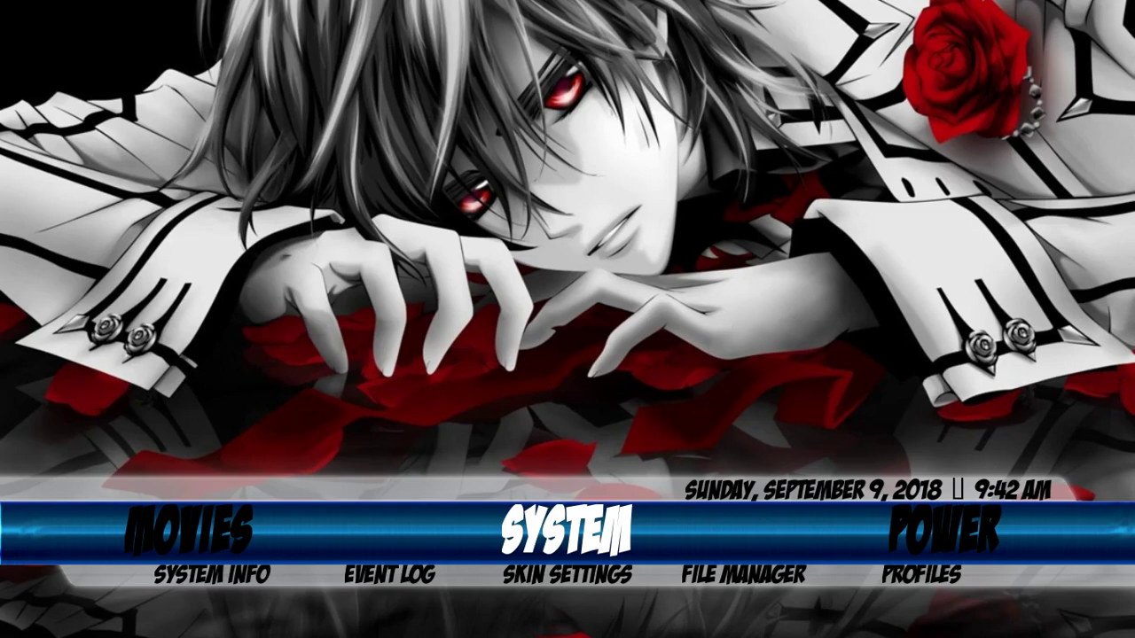
pyautogui.hotkey('alt', 'Tab')
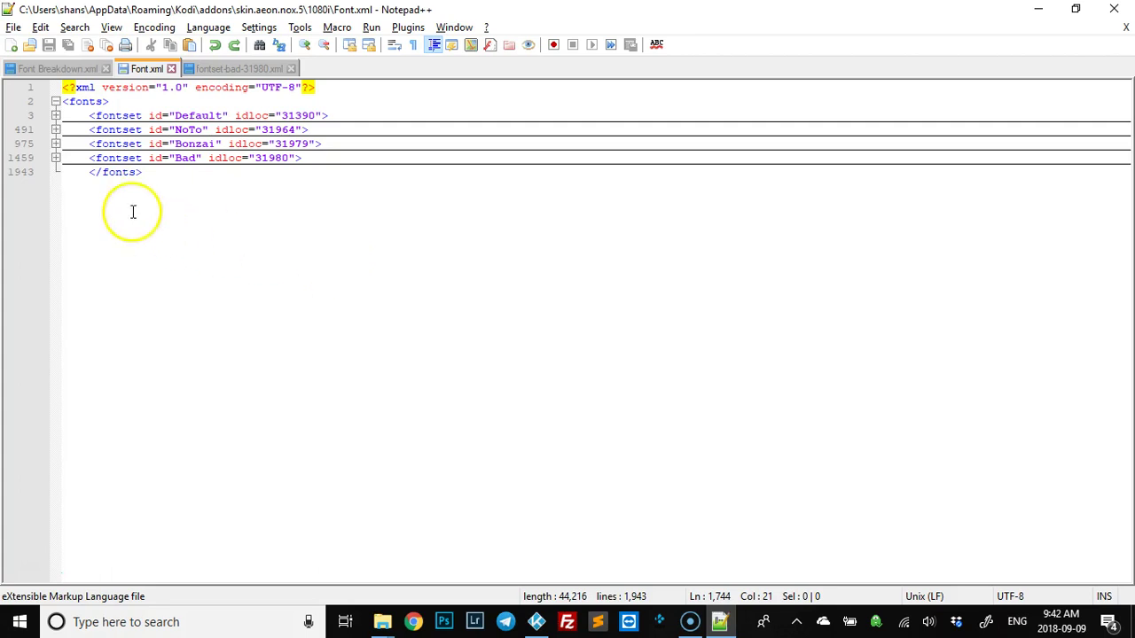
# Step: Unfold the Bad fontset, then look up font15's System and weather submenus use in Font Breakdown.xml
pyautogui.click(54, 160)
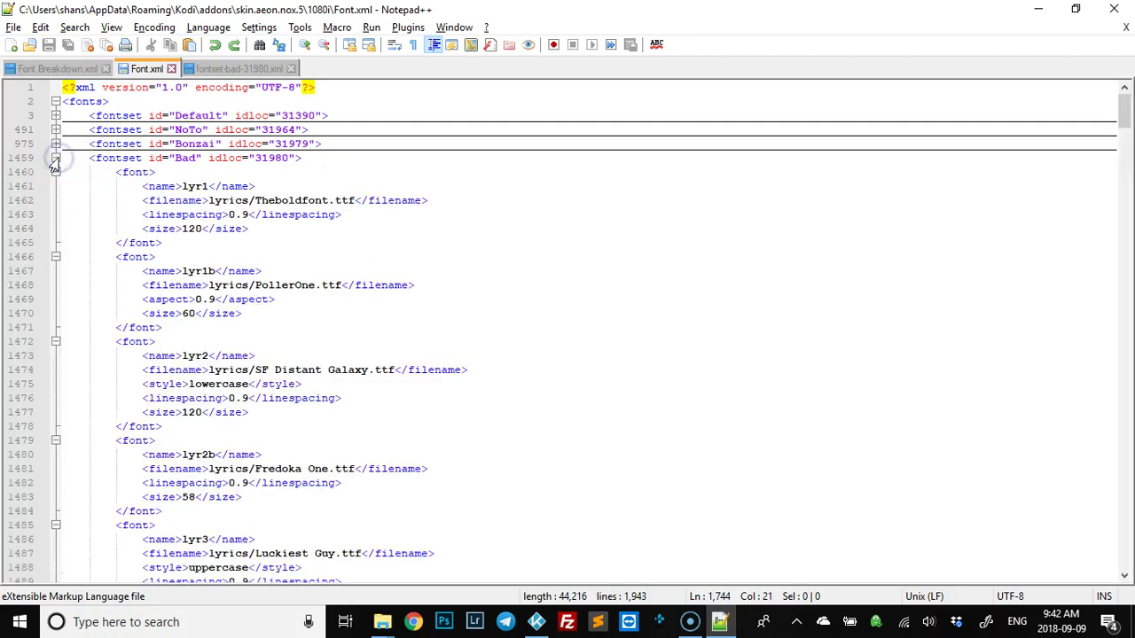
pyautogui.click(76, 71)
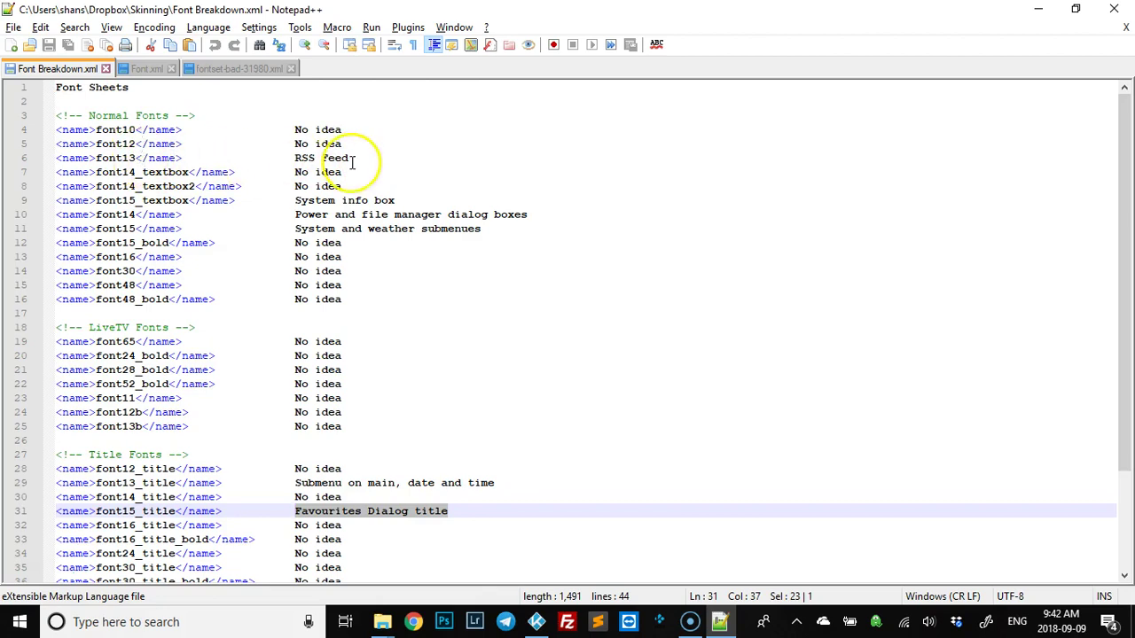
pyautogui.moveTo(396, 201); pyautogui.dragTo(295, 200)
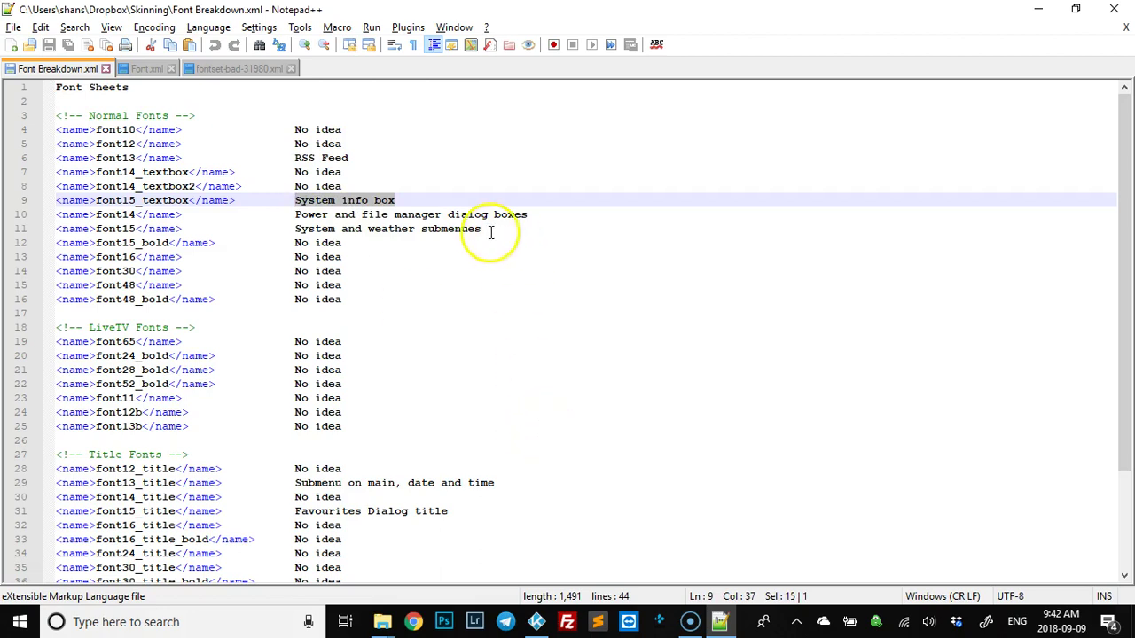
pyautogui.moveTo(485, 230); pyautogui.dragTo(297, 232)
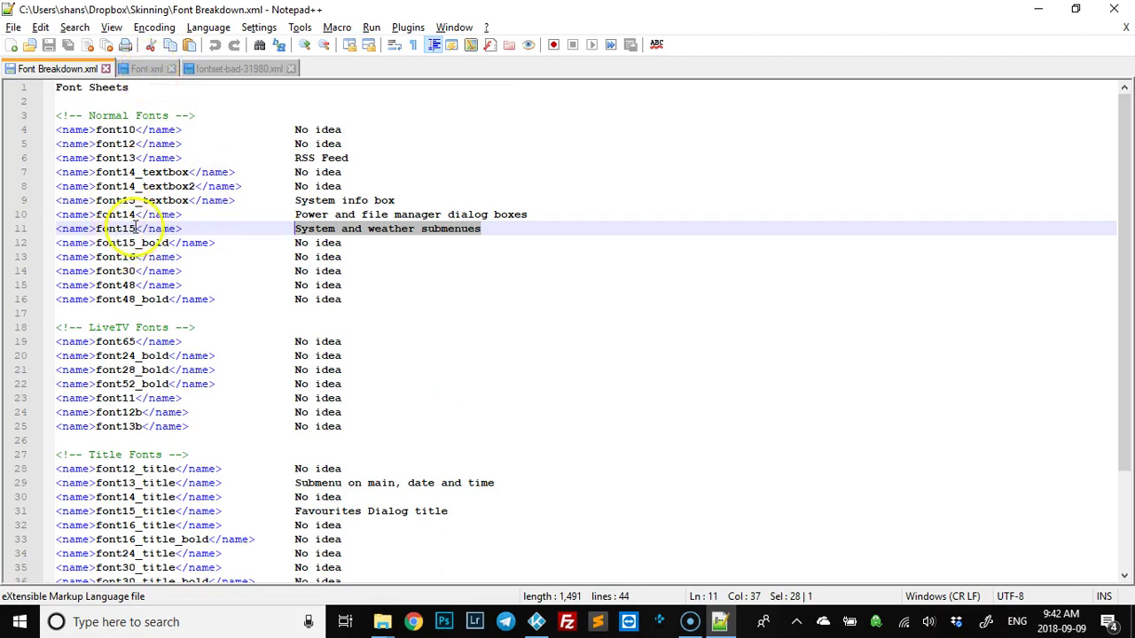
pyautogui.moveTo(132, 228); pyautogui.dragTo(97, 228)
# Step: Scroll Font.xml to the Bad fontset's font15 entries (60 and textbox 40), then recheck font15's description
pyautogui.click(147, 69)
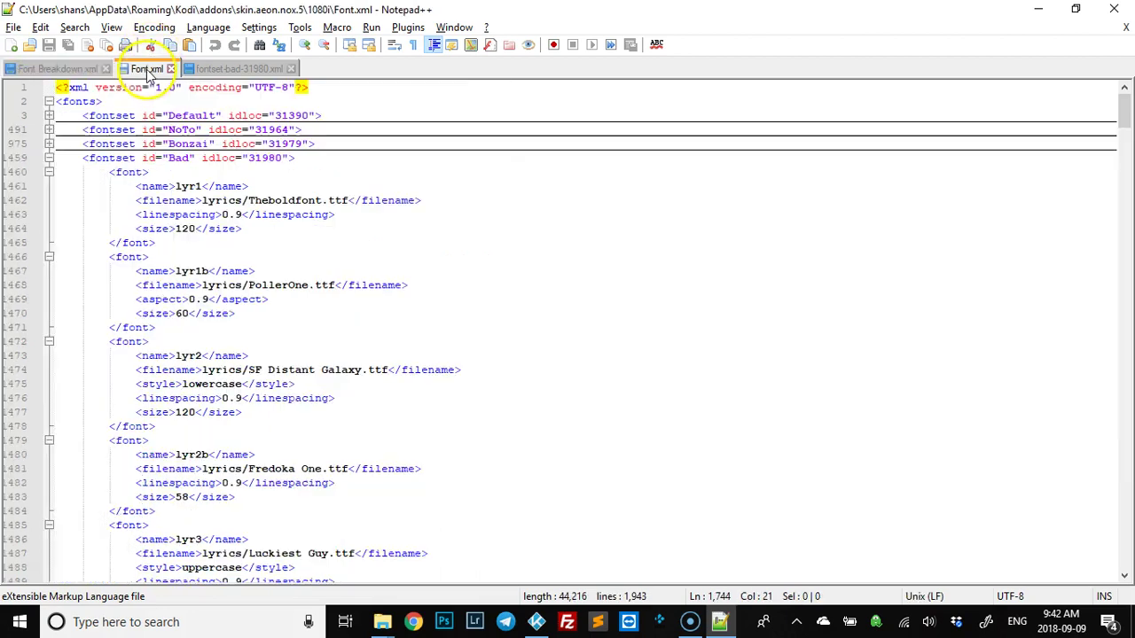
pyautogui.scroll(-20, 526, 383)
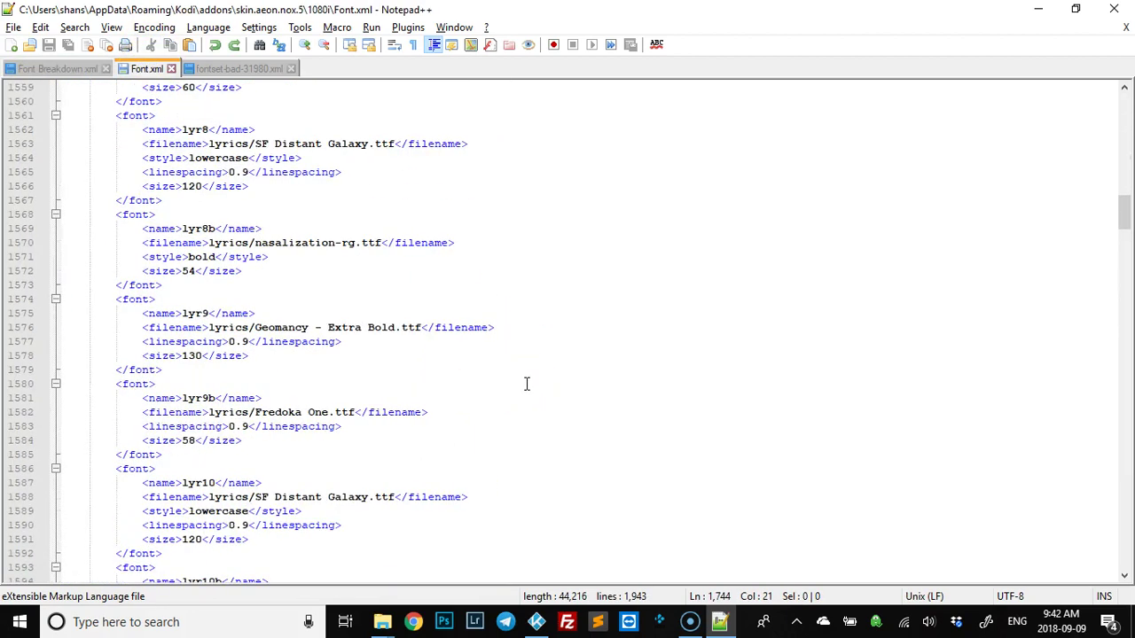
pyautogui.scroll(-16, 525, 383)
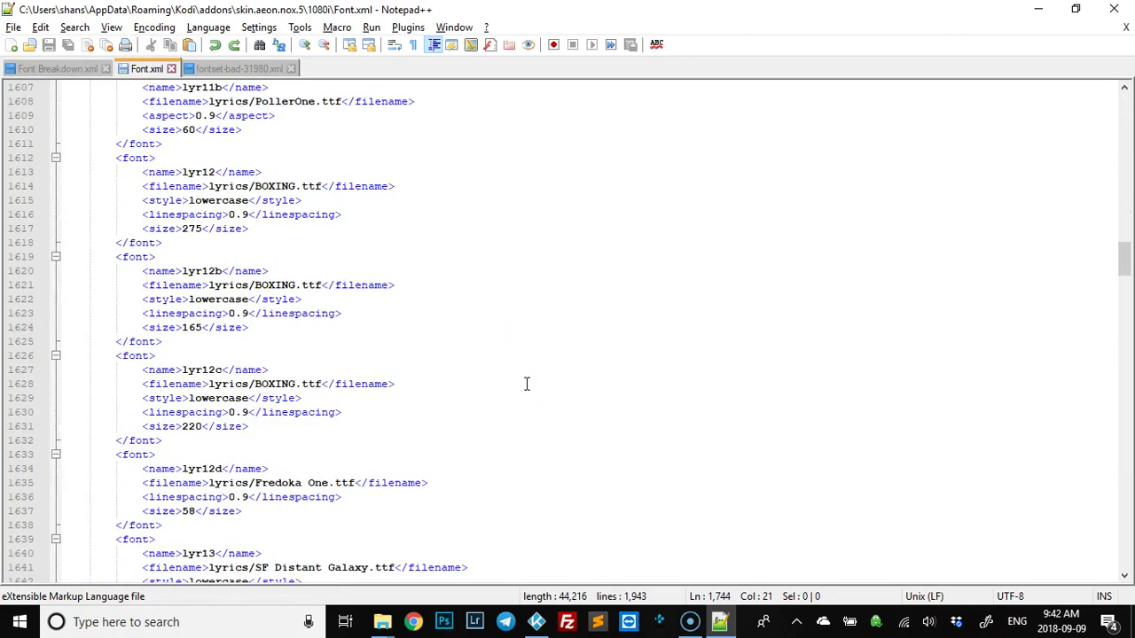
pyautogui.scroll(-13, 526, 383)
pyautogui.scroll(-19, 526, 383)
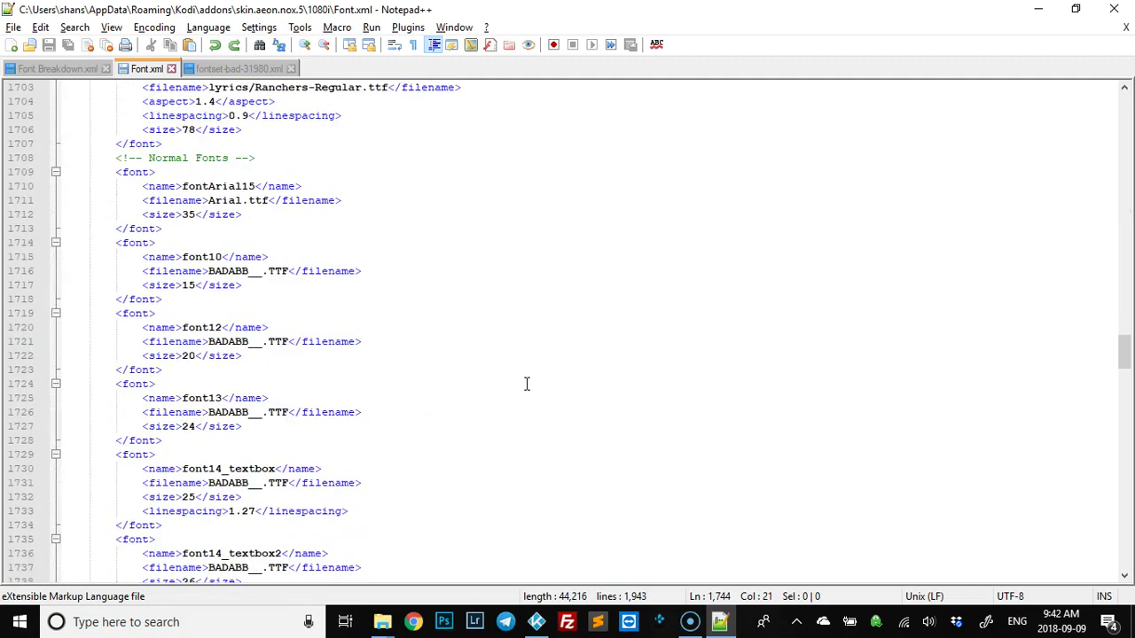
pyautogui.scroll(-10, 526, 383)
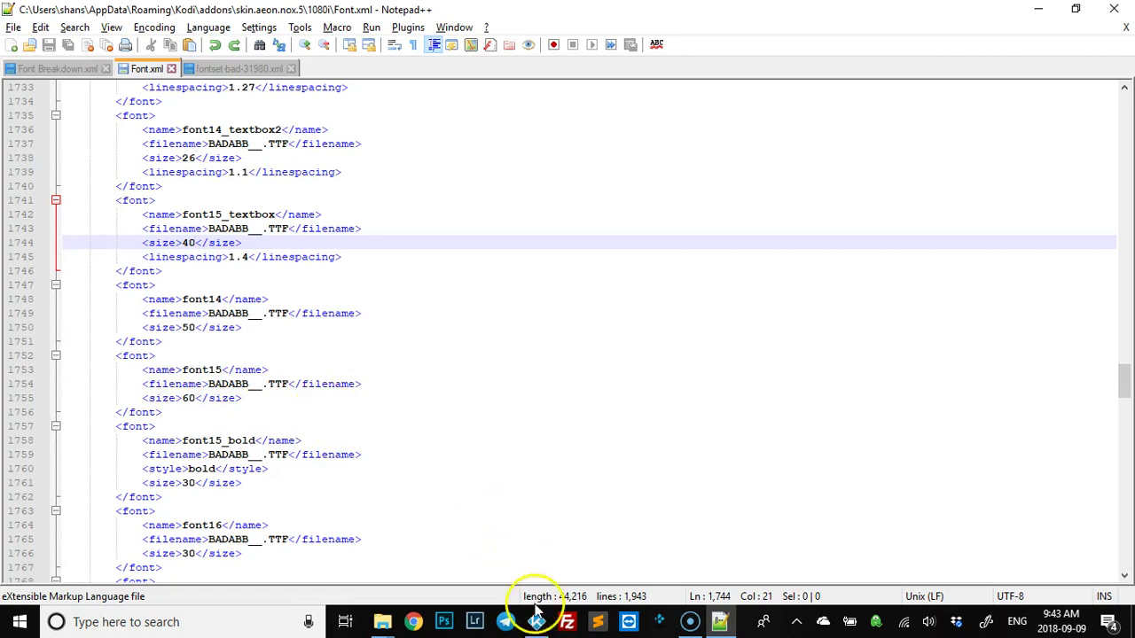
pyautogui.click(56, 68)
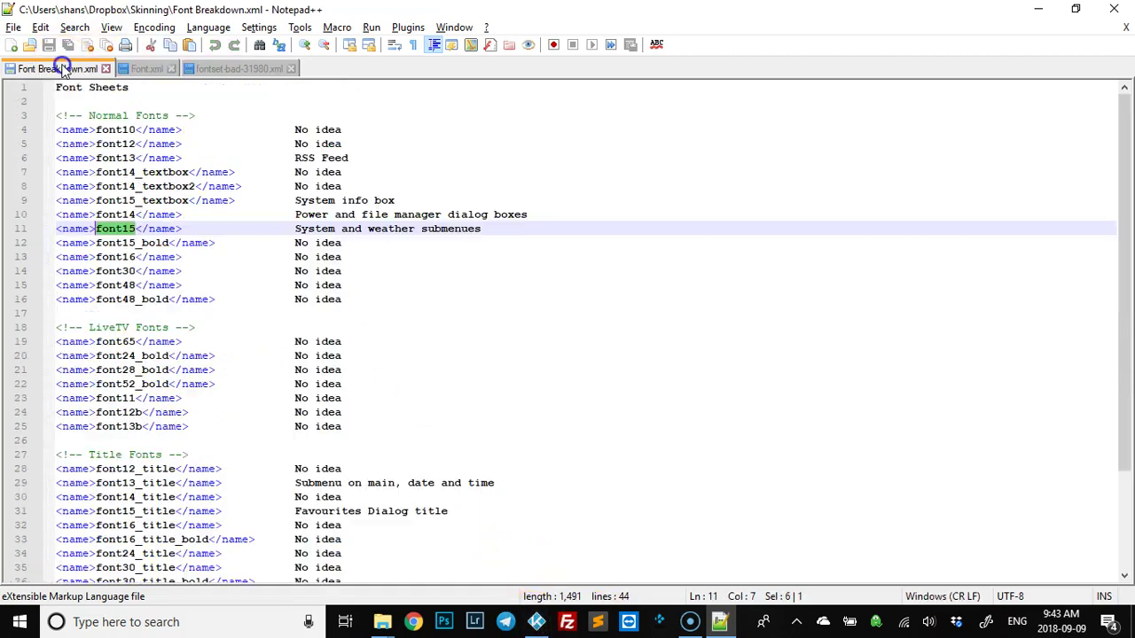
pyautogui.moveTo(486, 229); pyautogui.dragTo(293, 229)
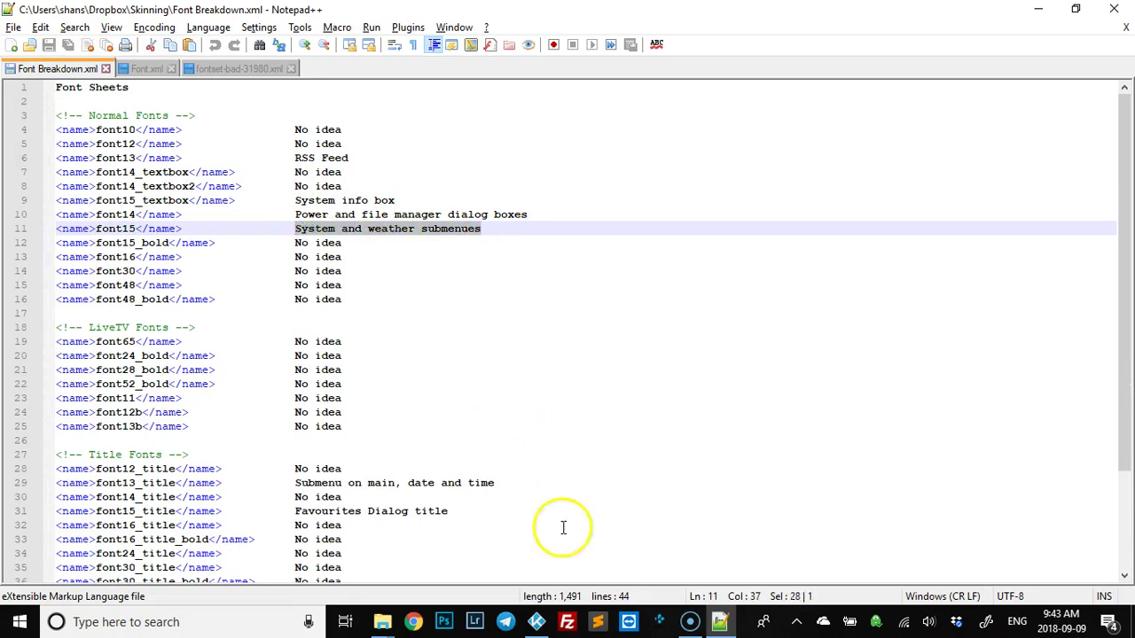
# Step: Open Kodi's Settings screen from SYSTEM, step through the Interface and Player categories, then return to Notepad++
pyautogui.click(536, 621)
pyautogui.click(565, 530)
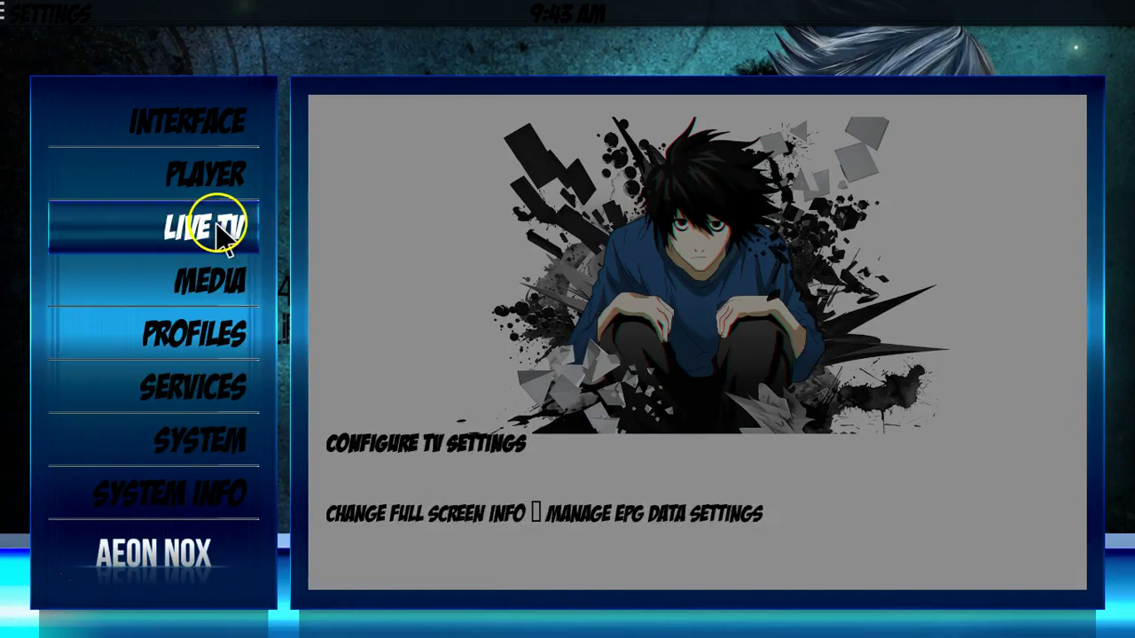
pyautogui.press('Down')
pyautogui.press('Up')
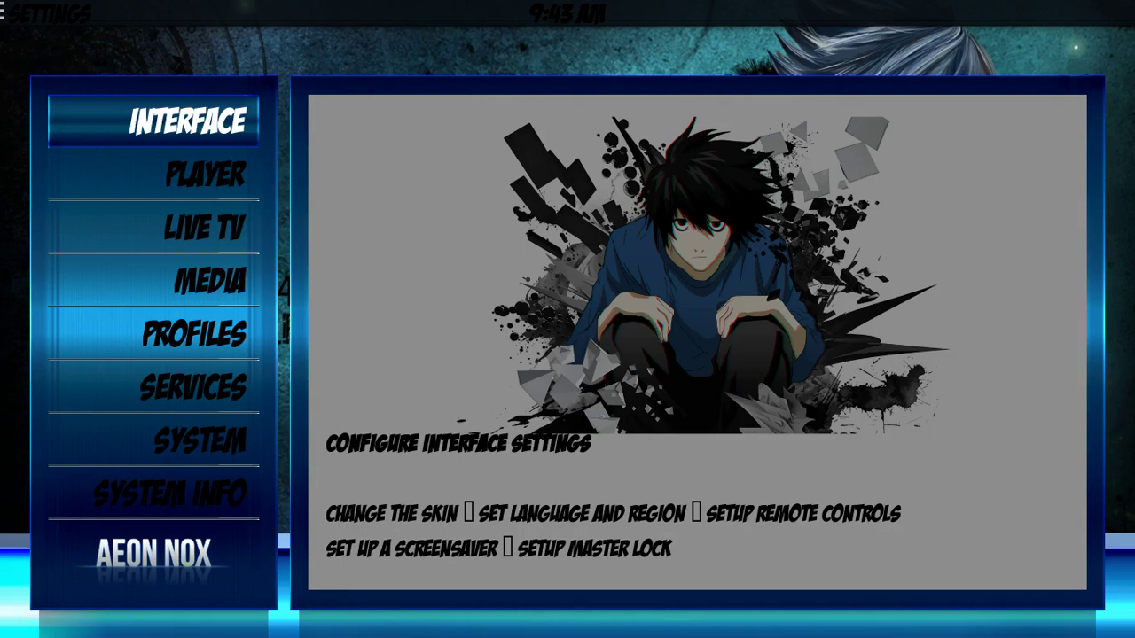
pyautogui.hotkey('alt', 'Tab')
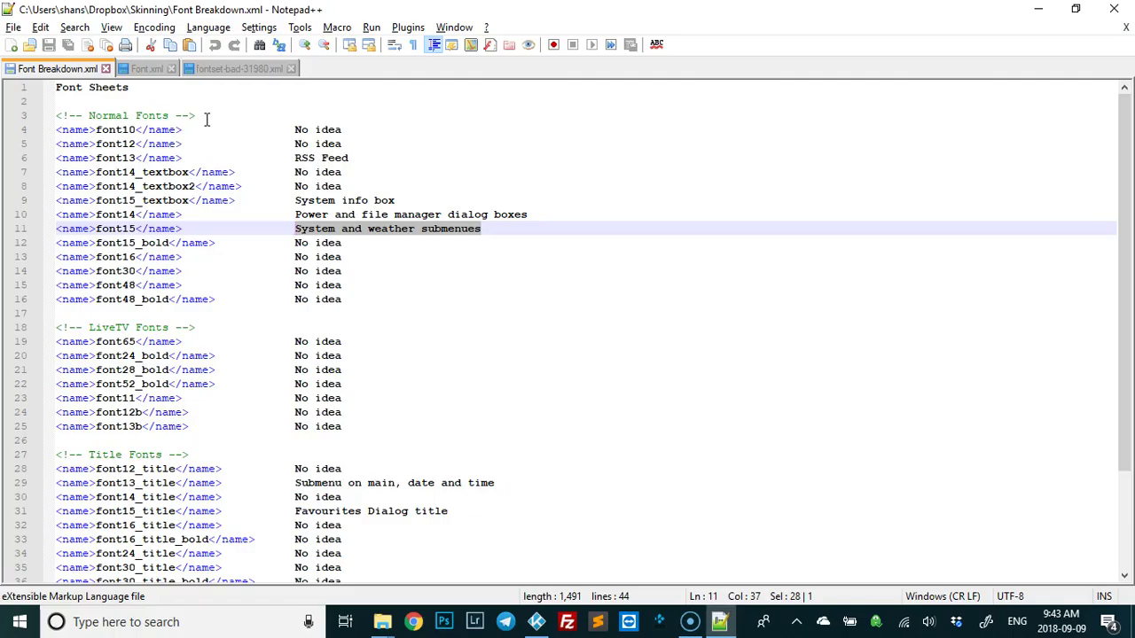
# Step: Change font15's size on line 1755 from 60 to 40, save Font.xml, and return to Kodi
pyautogui.click(147, 68)
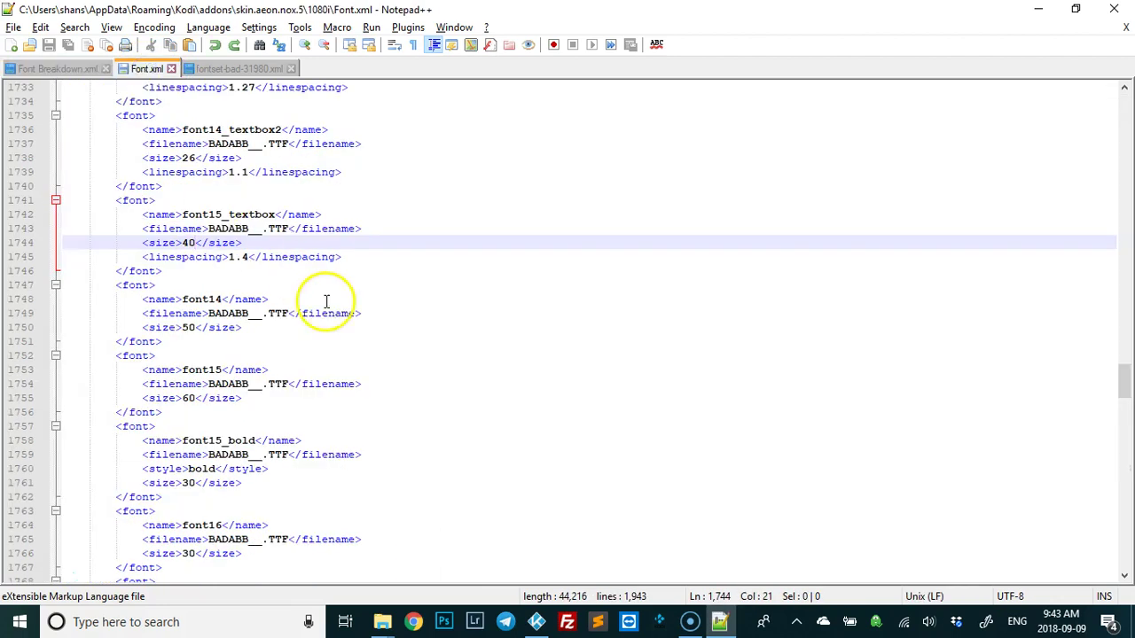
pyautogui.click(194, 398)
pyautogui.press('BackSpace')
pyautogui.press('BackSpace')
pyautogui.write('40')
pyautogui.hotkey('ctrl', 's')
pyautogui.click(537, 620)
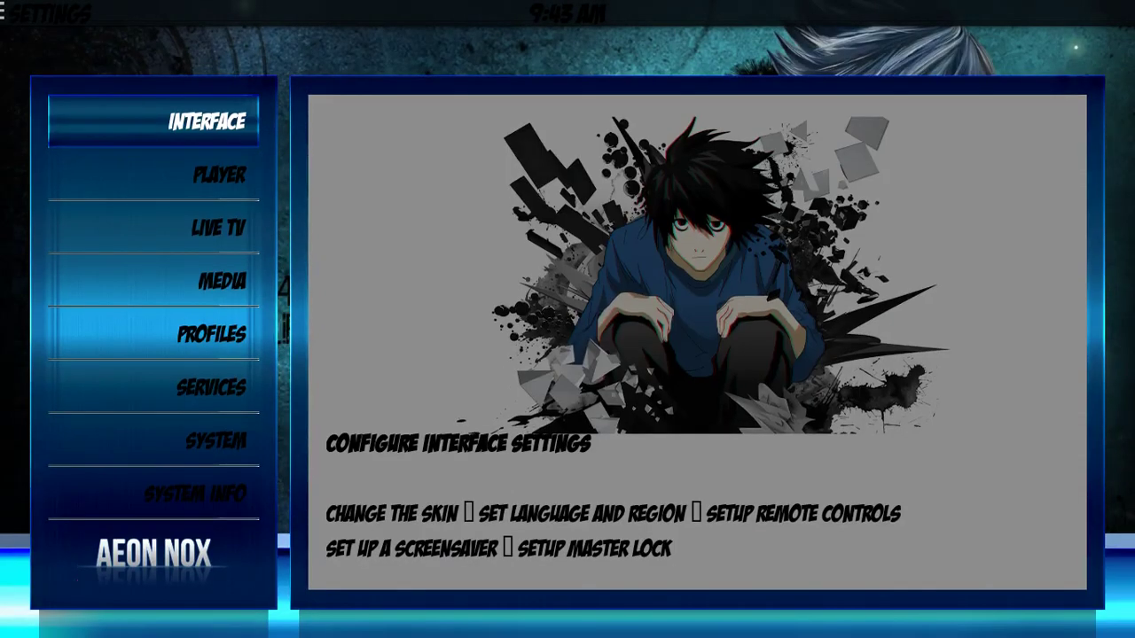
# Step: Step through Kodi's Interface, Profiles, Services and System categories to check the smaller text, then return to Notepad++
pyautogui.press('Down')
pyautogui.press('Down')
pyautogui.press('Up')
pyautogui.press('Up')
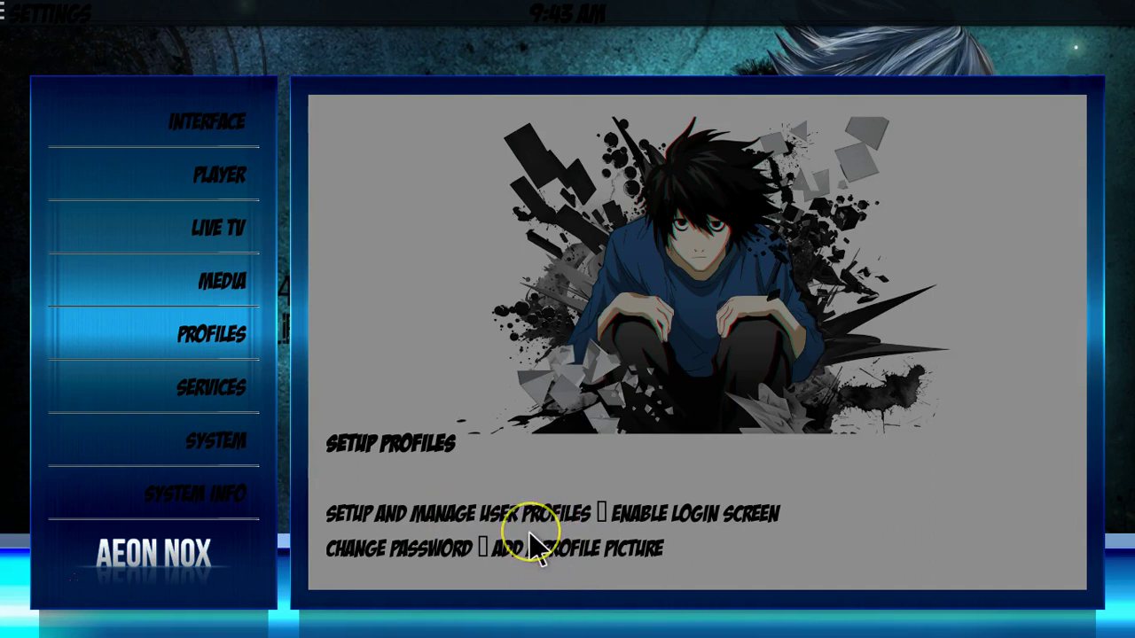
pyautogui.press('Left')
pyautogui.press('Down')
pyautogui.press('Down')
pyautogui.press('Up')
pyautogui.press('Up')
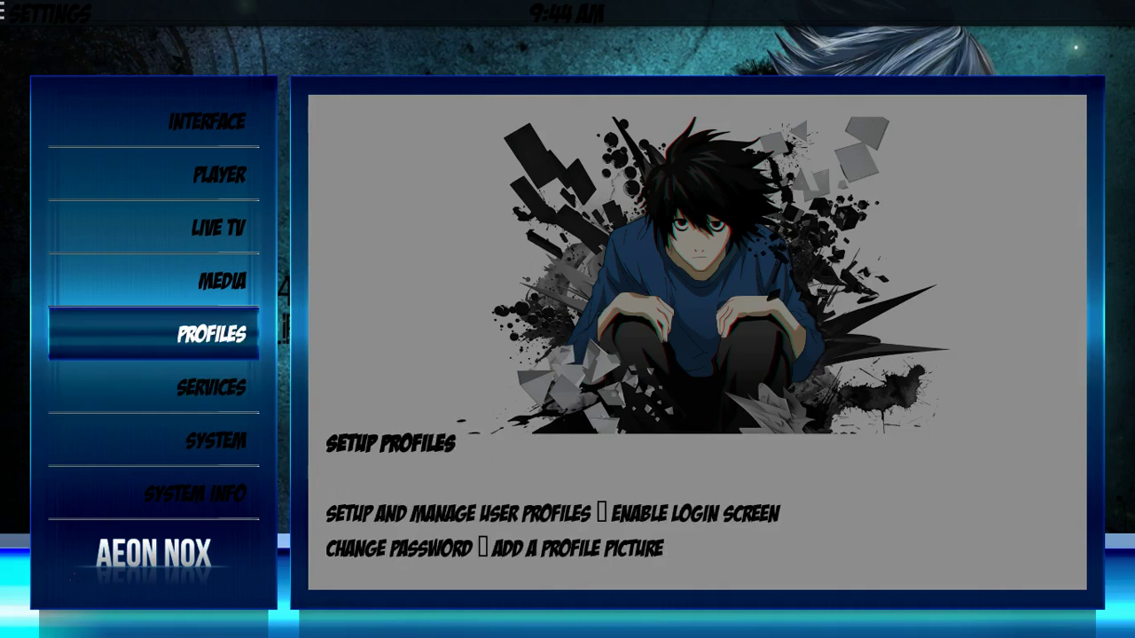
pyautogui.hotkey('alt', 'Tab')
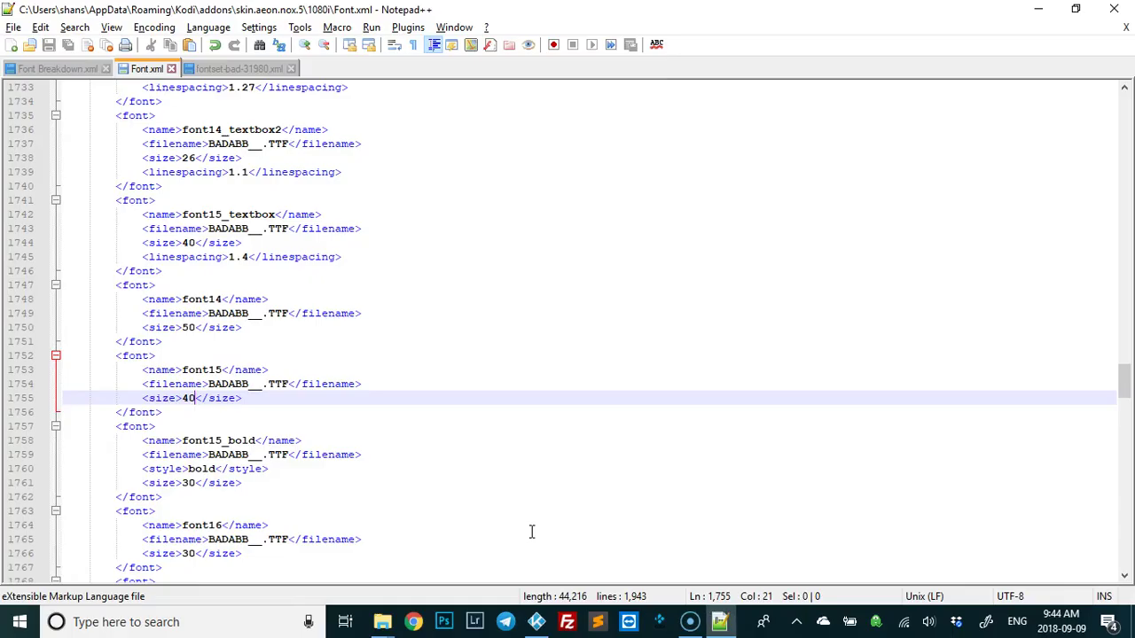
# Step: Check the System info box description on line 9 of Font Breakdown.xml
pyautogui.click(60, 69)
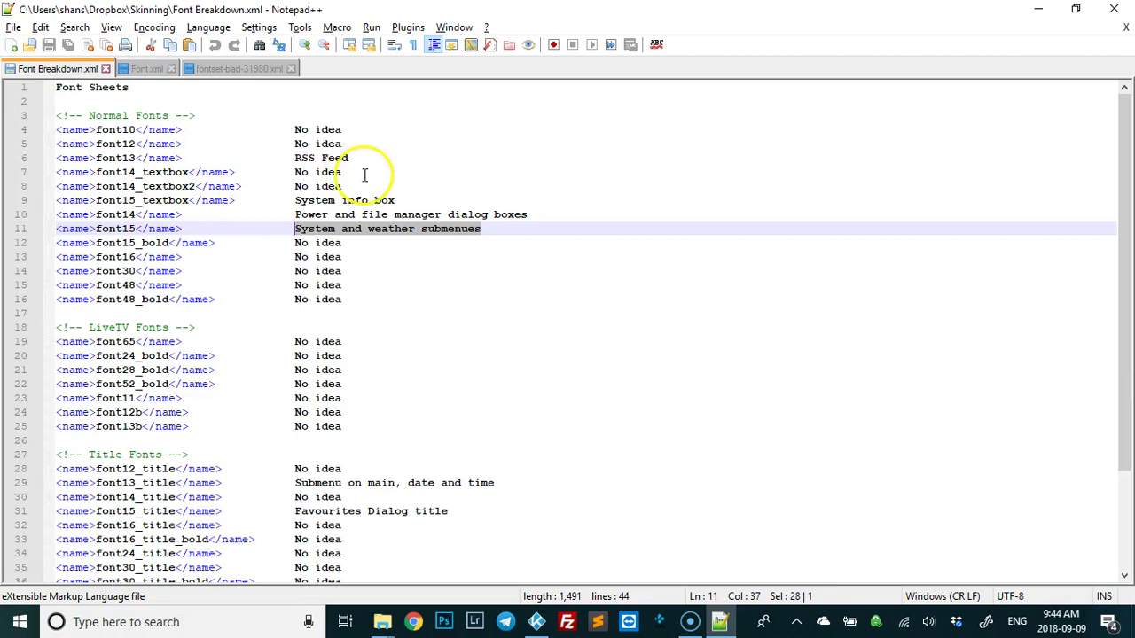
pyautogui.click(396, 201)
pyautogui.moveTo(396, 200); pyautogui.dragTo(295, 201)
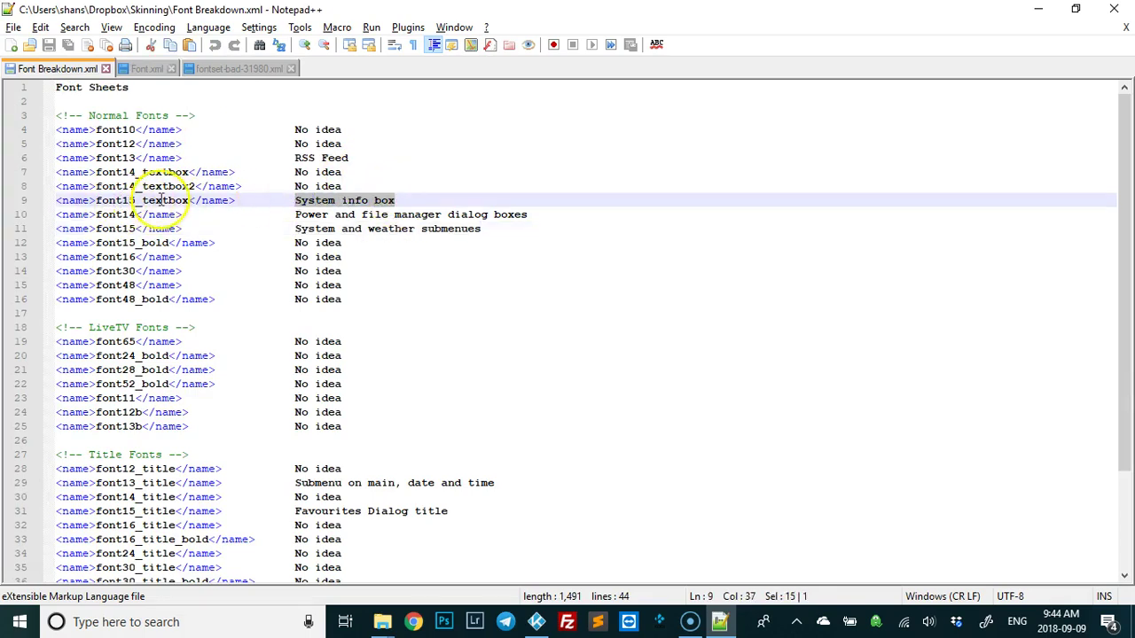
# Step: Change font15_textbox's size on line 1744 from 40 to 70, save Font.xml, and return to Kodi
pyautogui.click(148, 68)
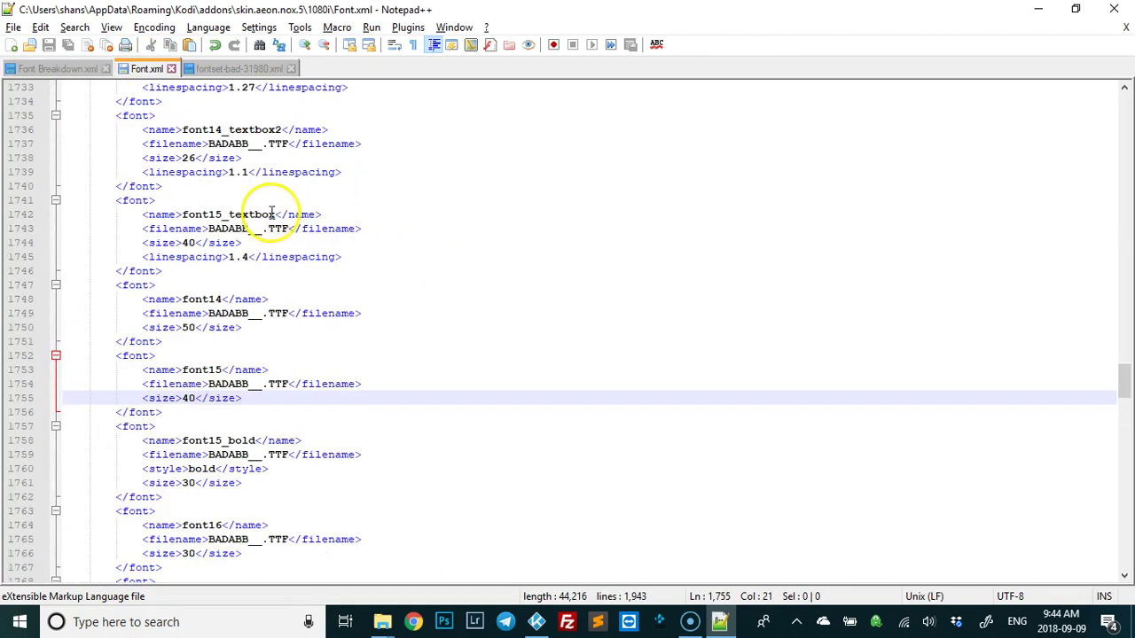
pyautogui.moveTo(195, 242); pyautogui.dragTo(185, 243)
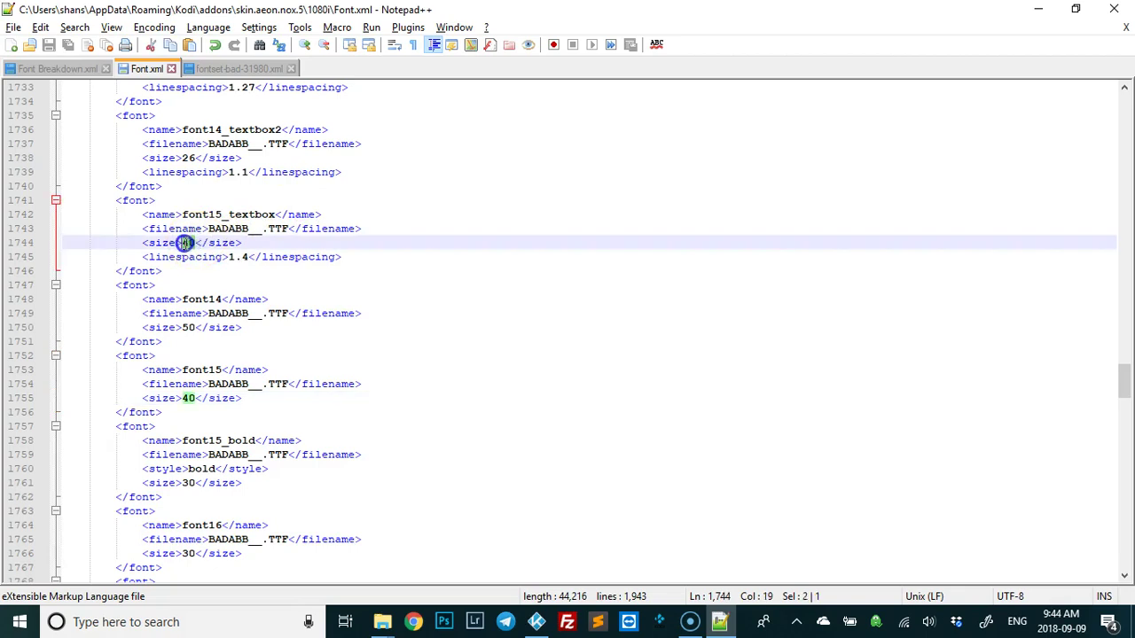
pyautogui.write('70')
pyautogui.hotkey('ctrl', 's')
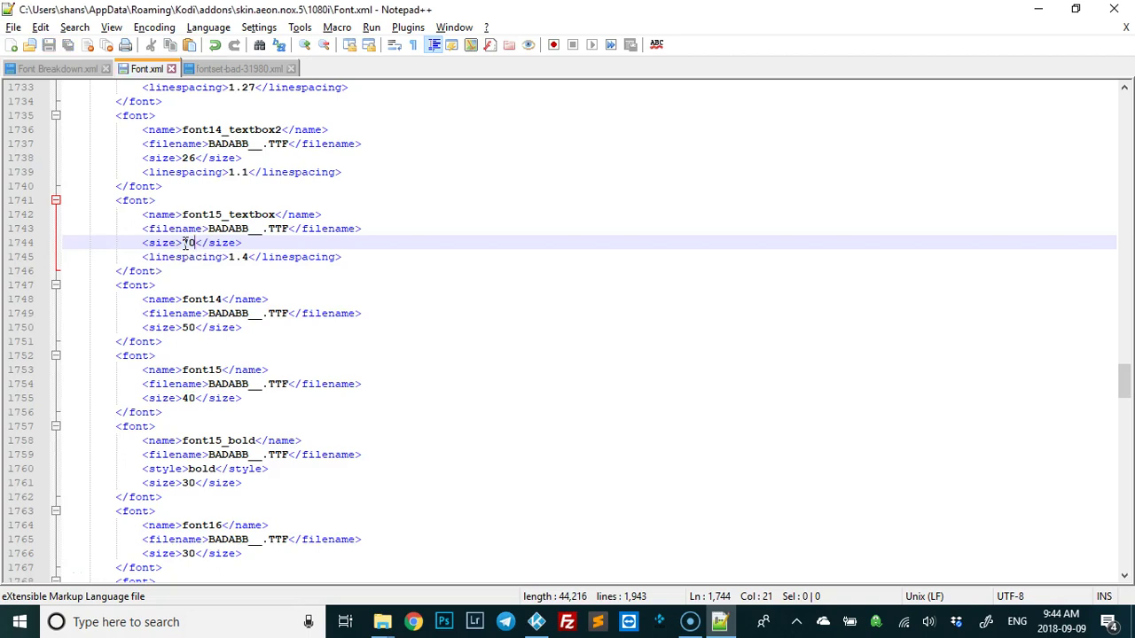
pyautogui.click(536, 622)
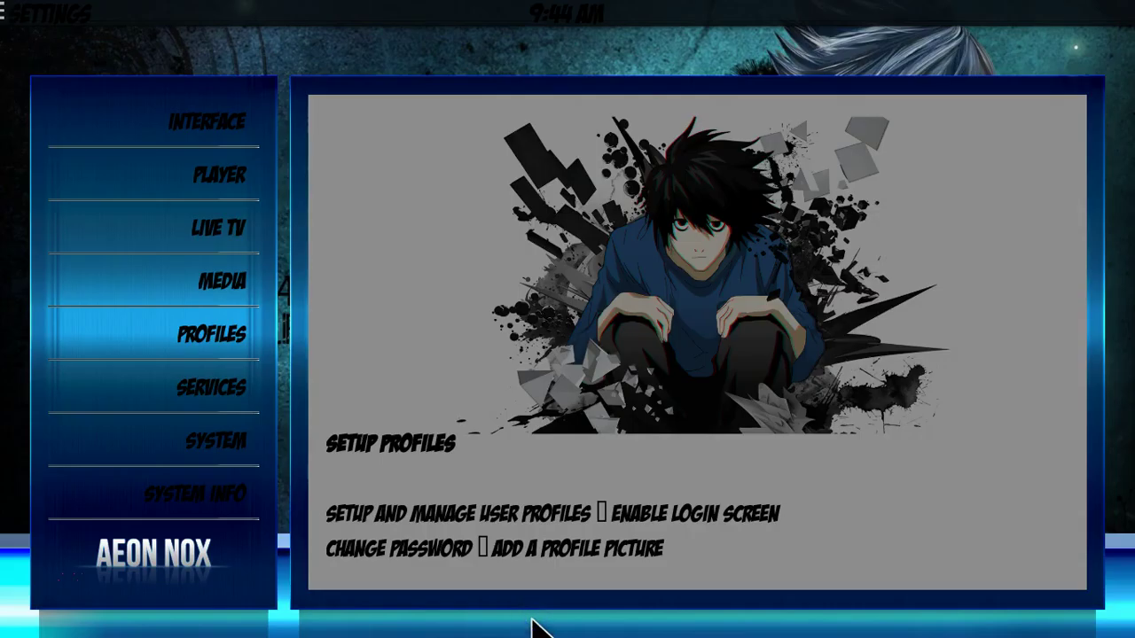
# Step: Reload the Kodi skin with Ctrl+Shift+R, then set font15_textbox back from 70 to 40 and save
pyautogui.hotkey('ctrl', 'shift', 'r')
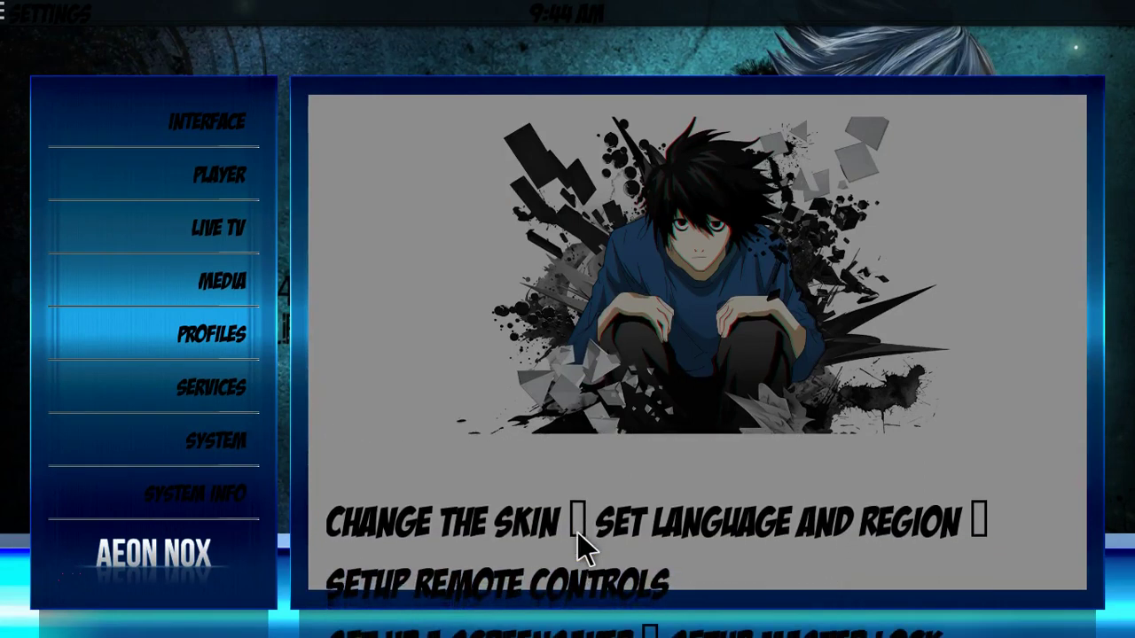
pyautogui.hotkey('alt', 'Tab')
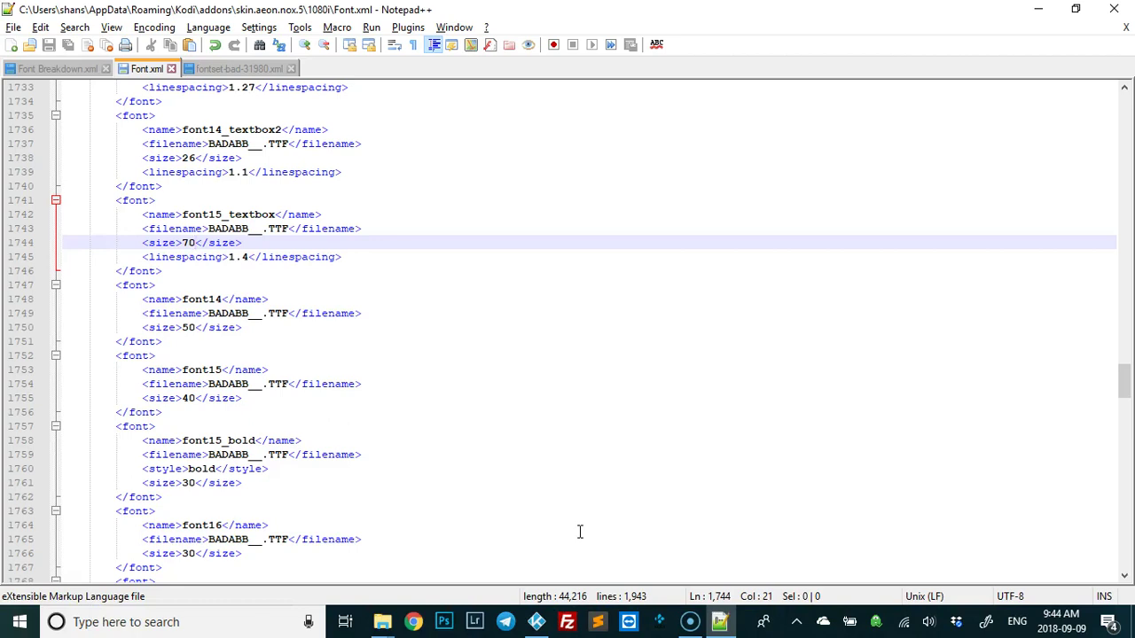
pyautogui.press('BackSpace')
pyautogui.press('BackSpace')
pyautogui.write('40')
pyautogui.hotkey('ctrl', 's')
pyautogui.click(536, 621)
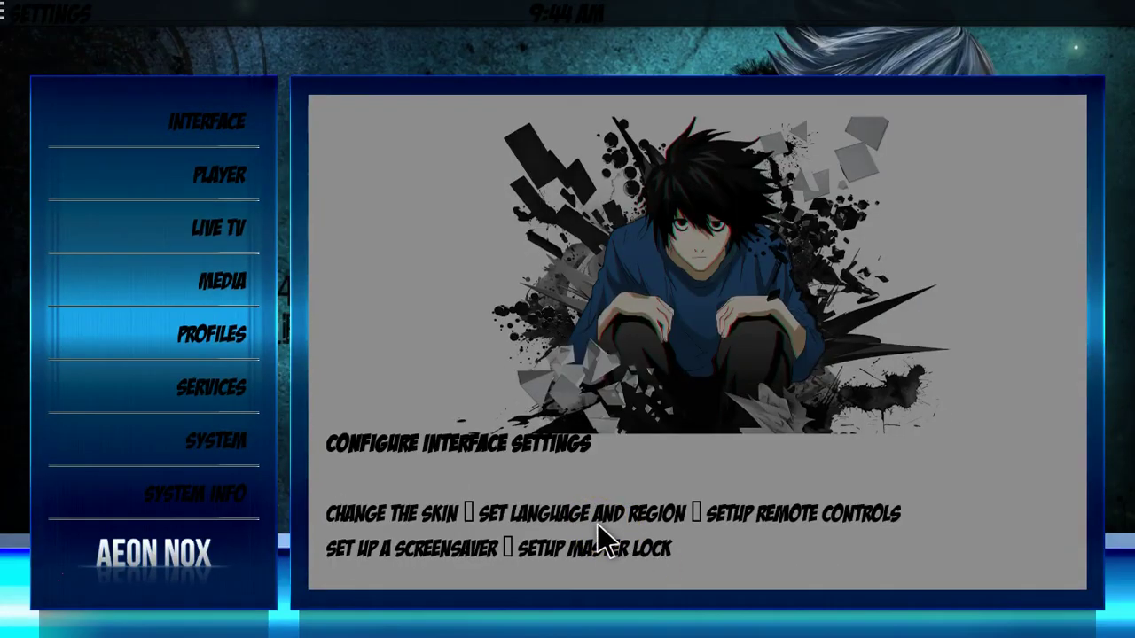
pyautogui.hotkey('alt', 'Tab')
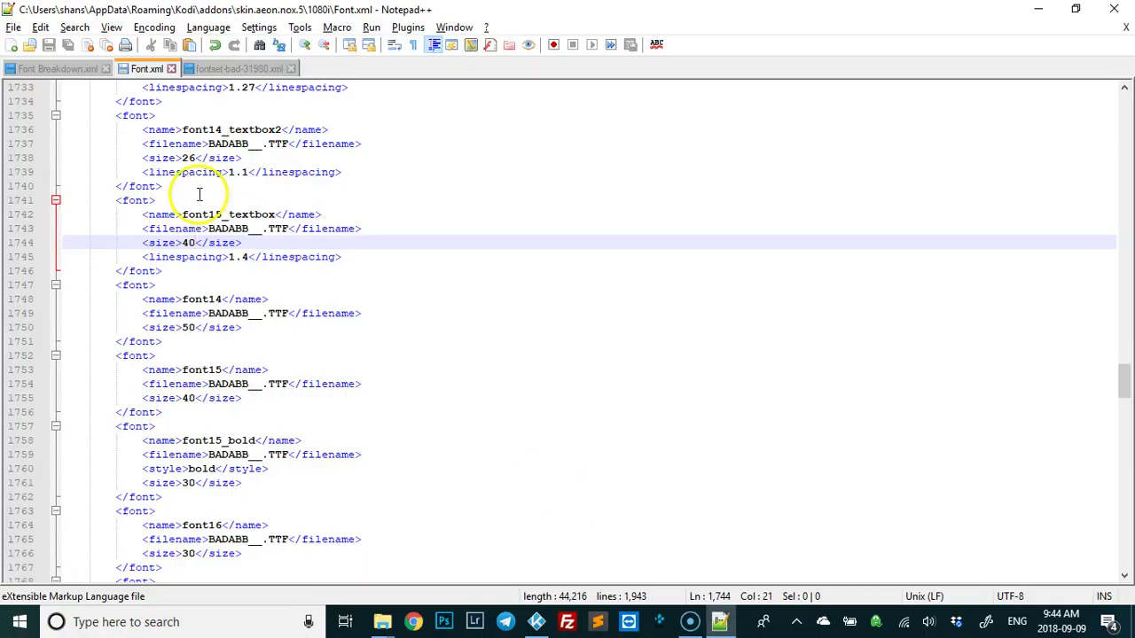
# Step: Read font14's power and file manager dialog description in Font Breakdown.xml, then switch to Kodi
pyautogui.click(57, 68)
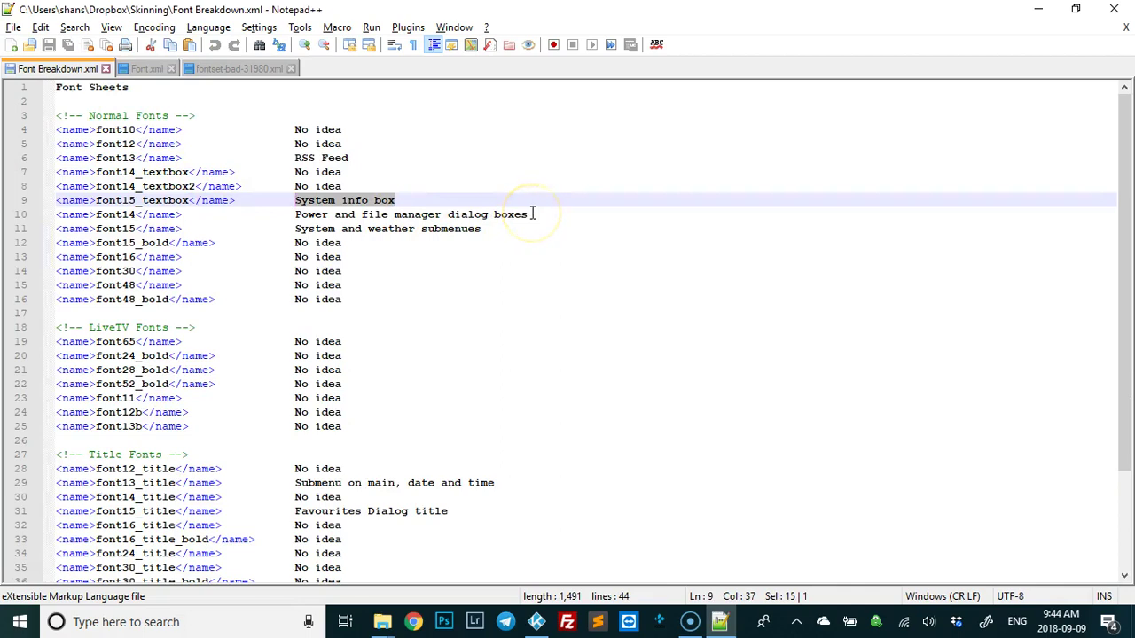
pyautogui.moveTo(530, 214); pyautogui.dragTo(297, 218)
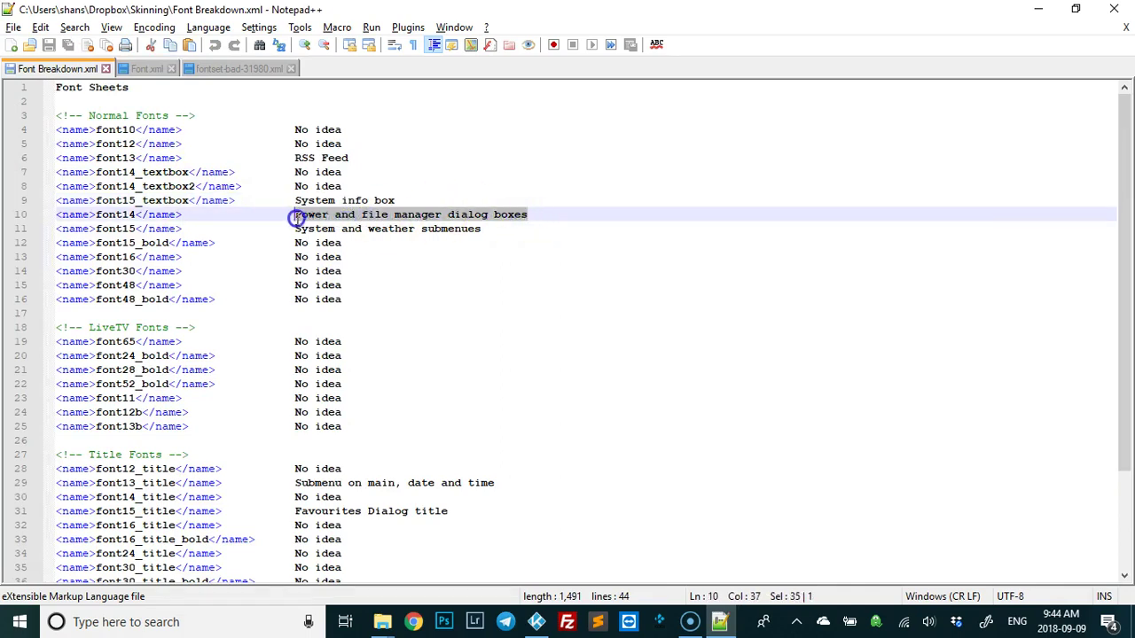
pyautogui.click(536, 621)
# Step: Open Kodi's power menu, browse down to Custom Shutdown Timer, and close it
pyautogui.press('Escape')
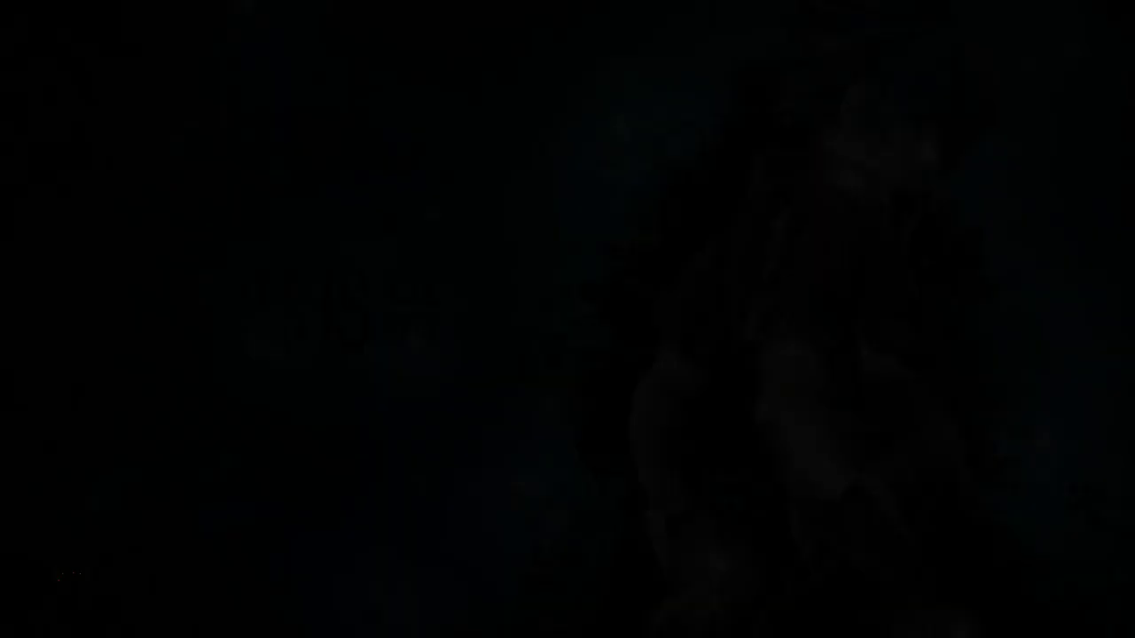
pyautogui.press('Return')
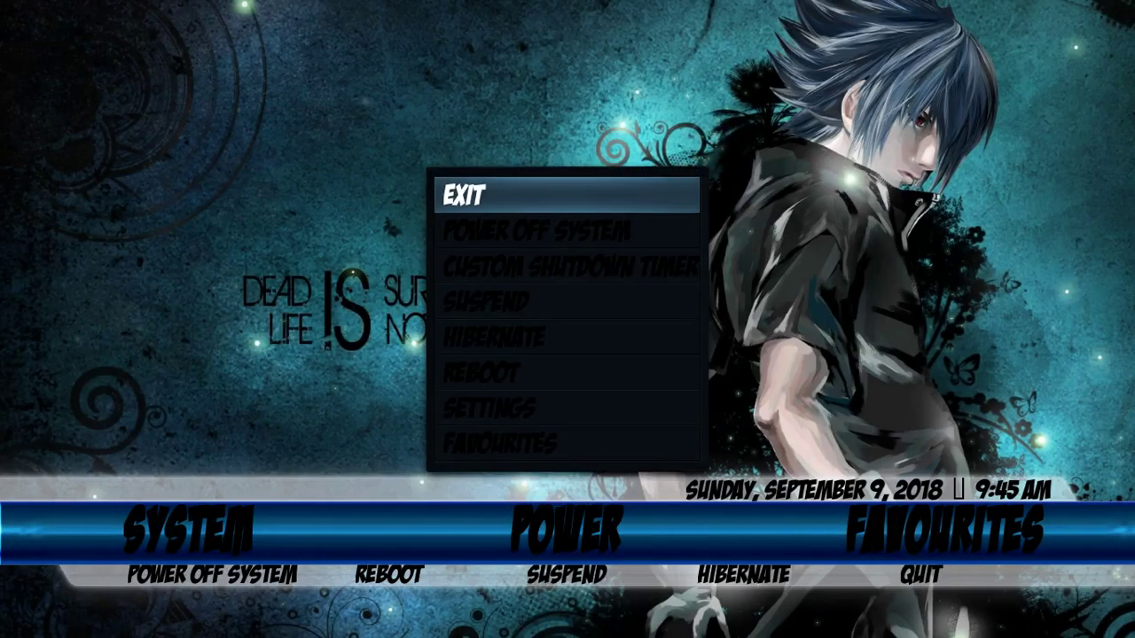
pyautogui.press('Down')
pyautogui.press('Down')
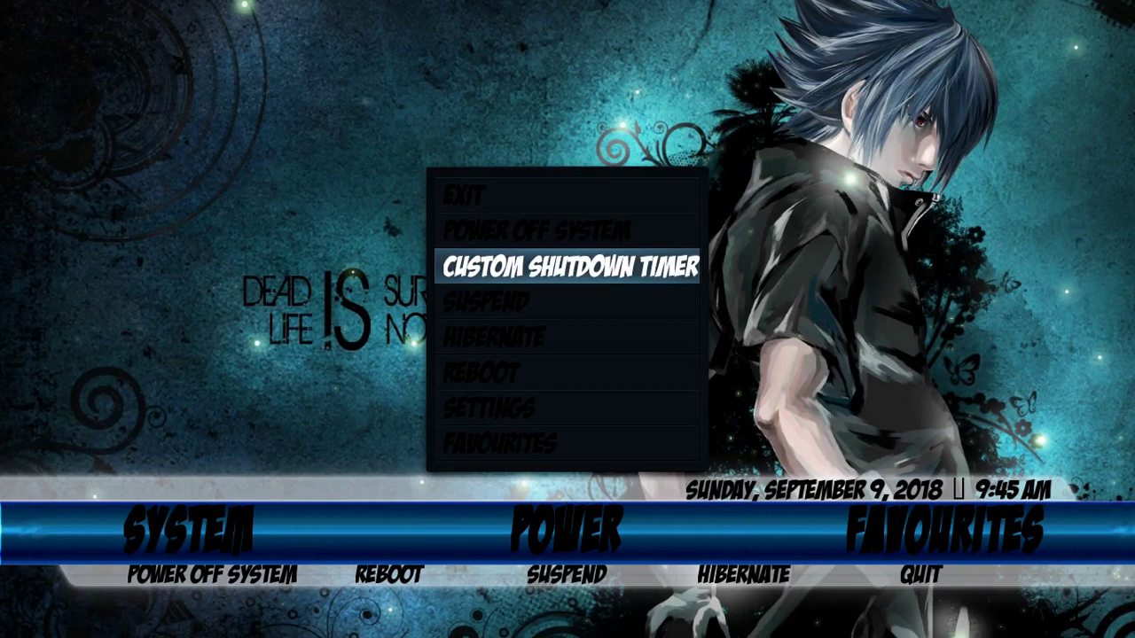
pyautogui.press('Down')
pyautogui.press('Escape')
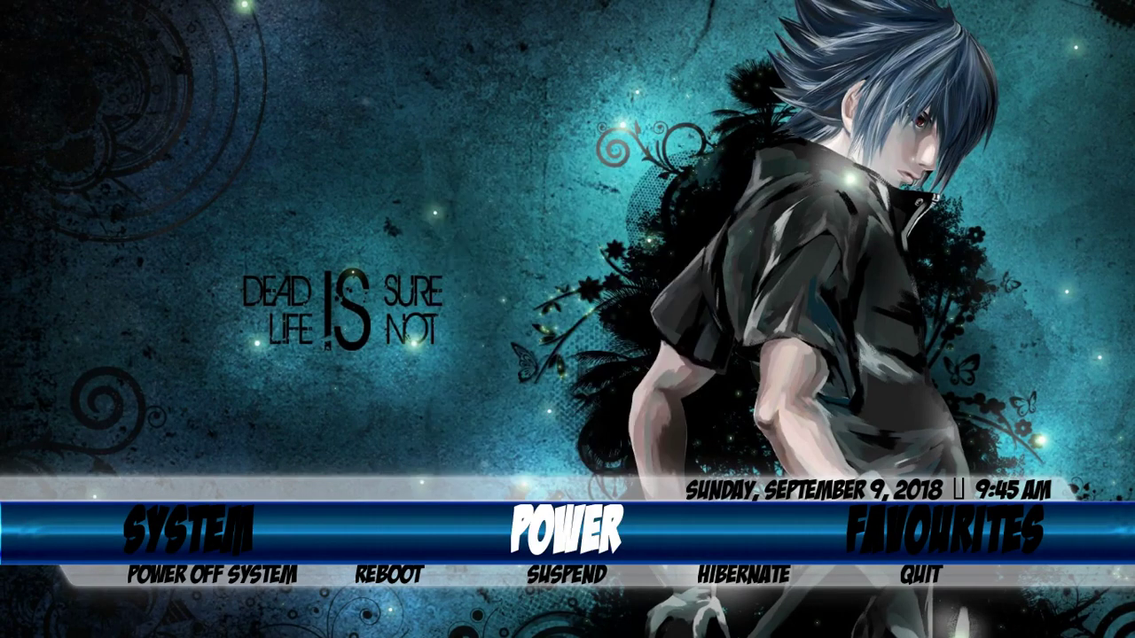
# Step: Open System > File Manager, browse between Profile Directory and Add Source, then return to Notepad++
pyautogui.press('Left')
pyautogui.press('Down')
pyautogui.press('Right')
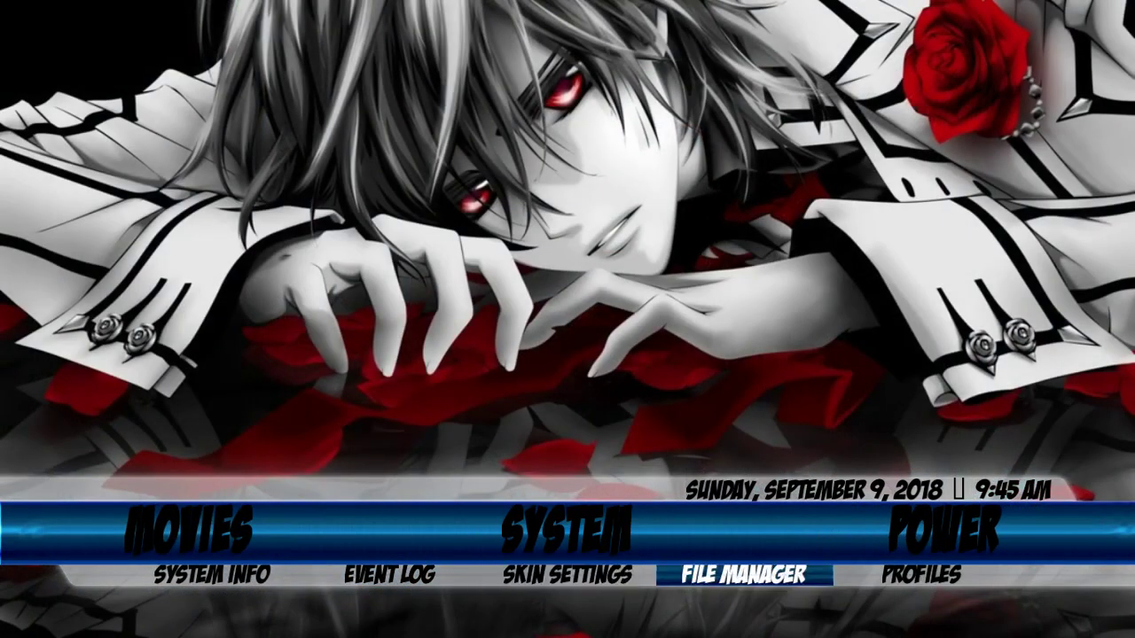
pyautogui.press('Return')
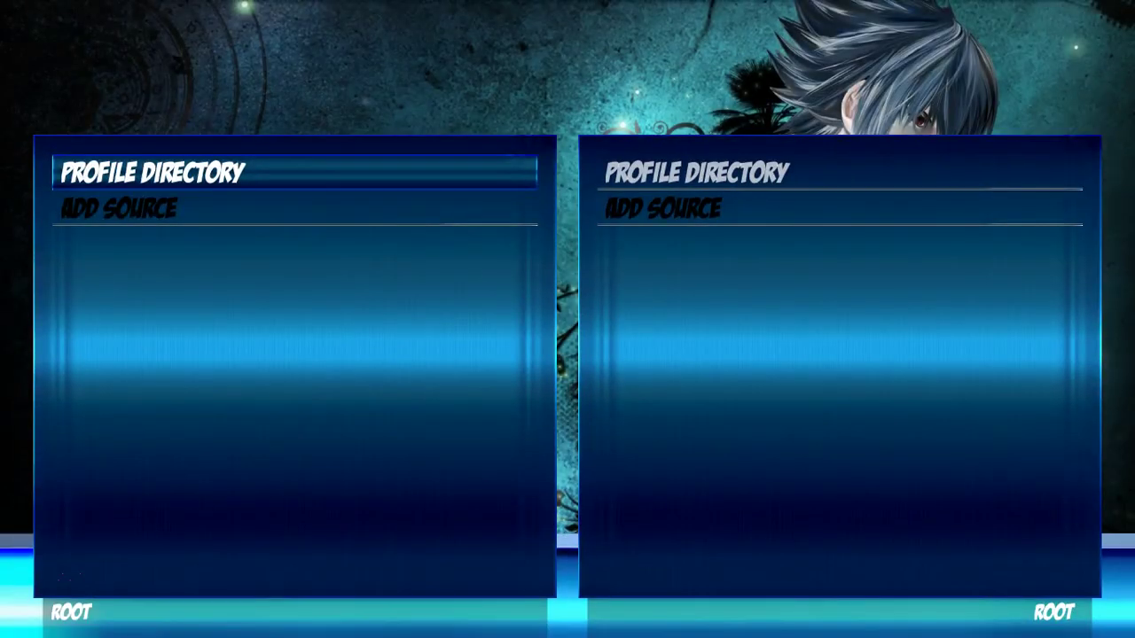
pyautogui.press('Down')
pyautogui.press('Up')
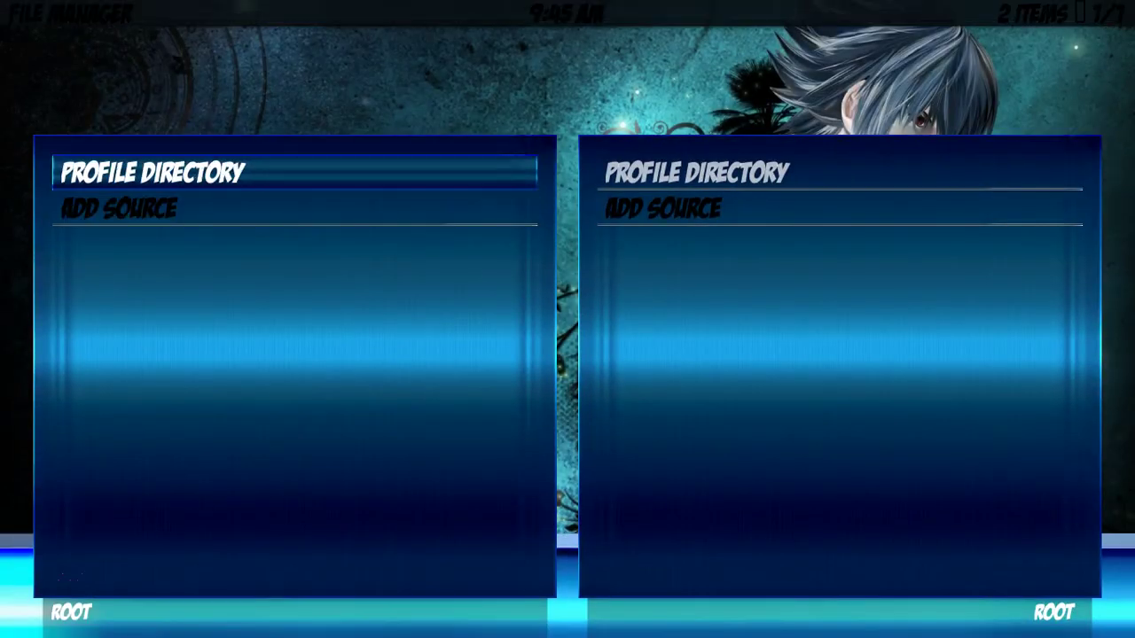
pyautogui.hotkey('alt', 'Tab')
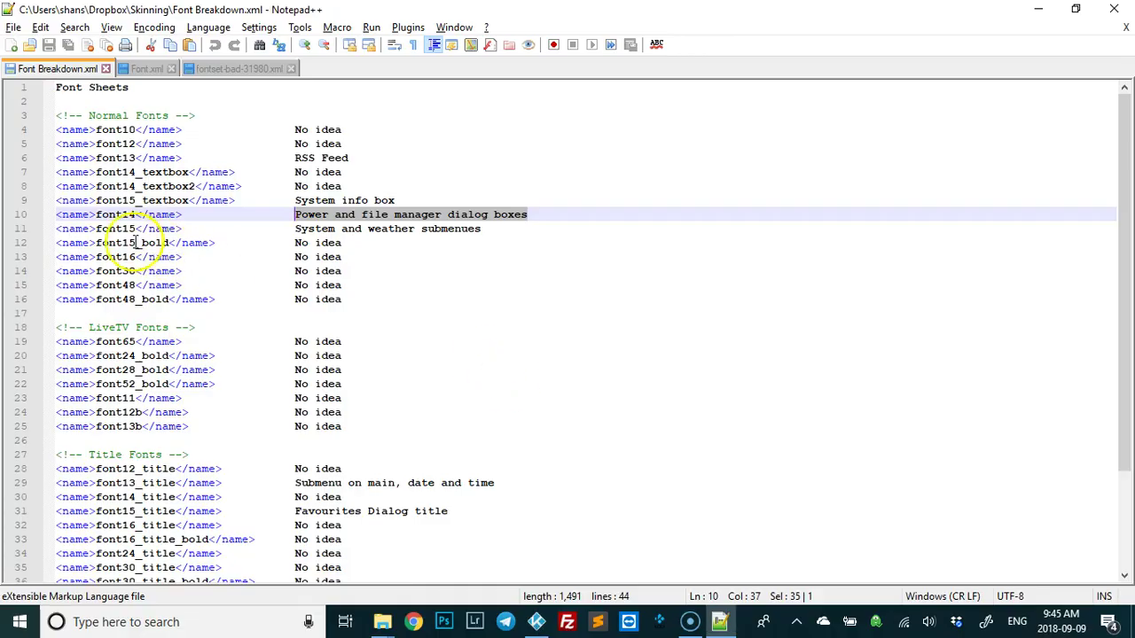
# Step: In Font.xml, lower font14's size from 50 to 30 and save
pyautogui.click(146, 69)
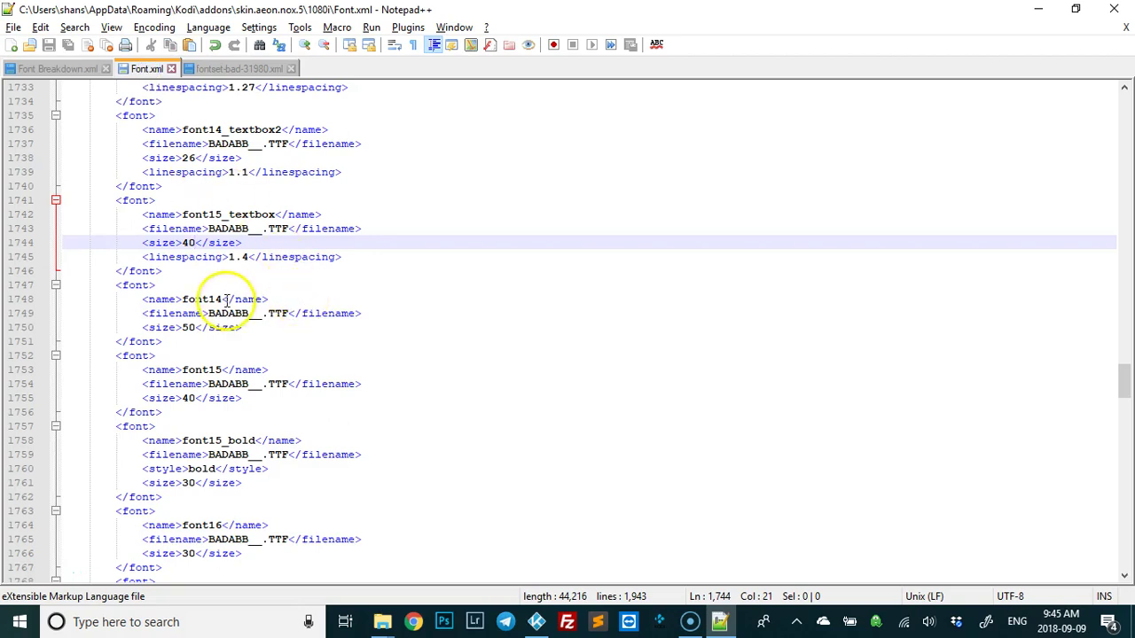
pyautogui.click(195, 328)
pyautogui.press('BackSpace')
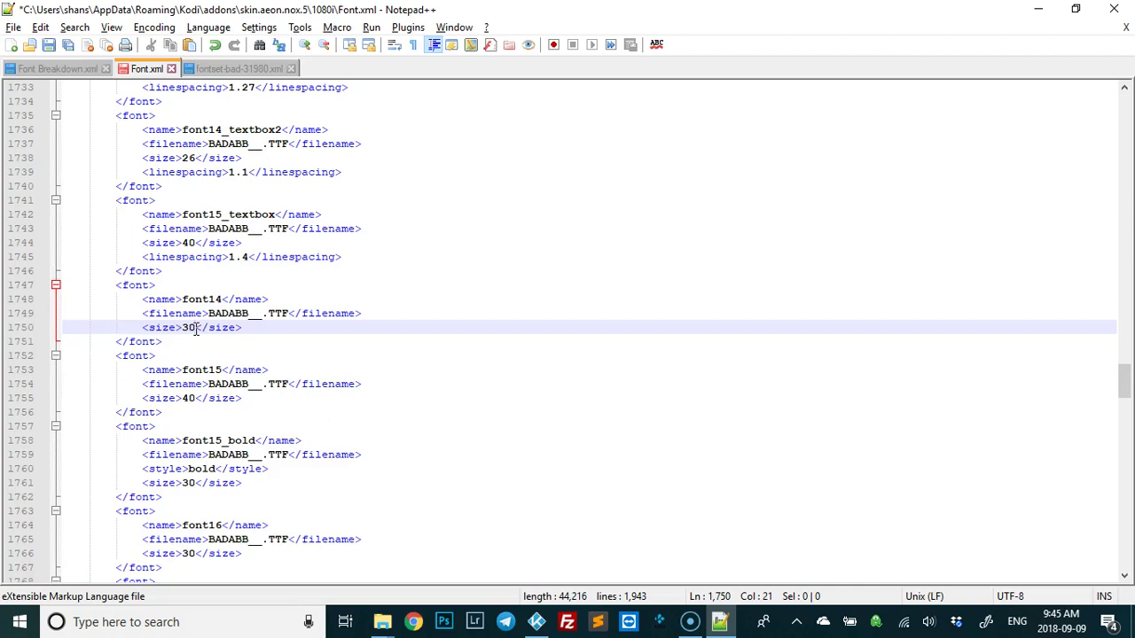
pyautogui.hotkey('ctrl', 's')
# Step: Recheck Kodi's File Manager in the new size, close it, and return to Notepad++
pyautogui.click(535, 623)
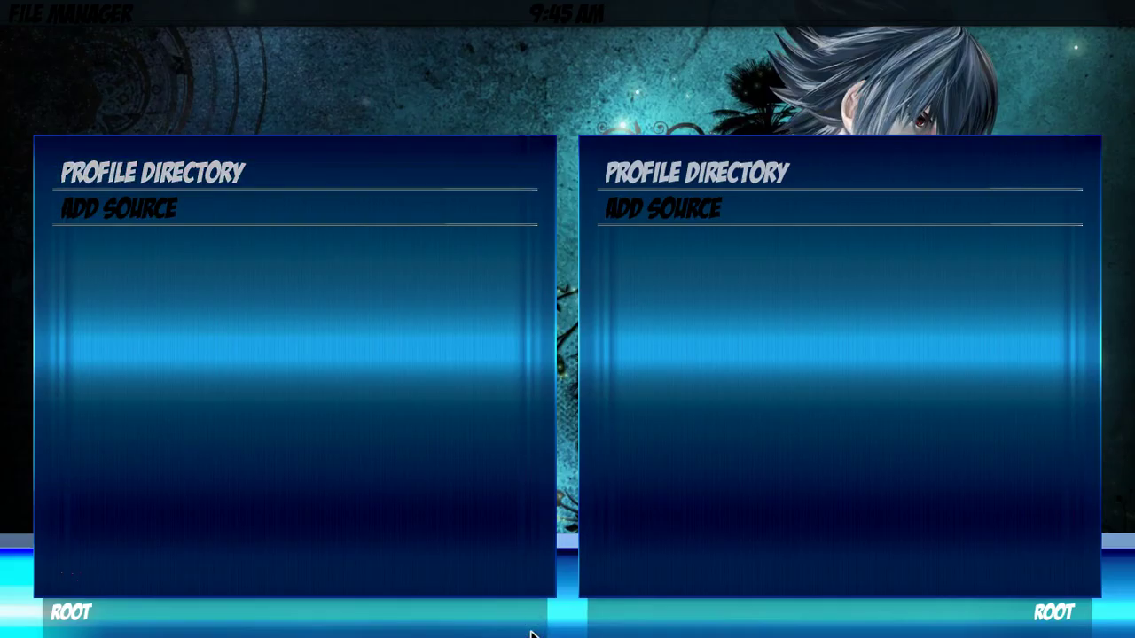
pyautogui.press('Down')
pyautogui.press('Up')
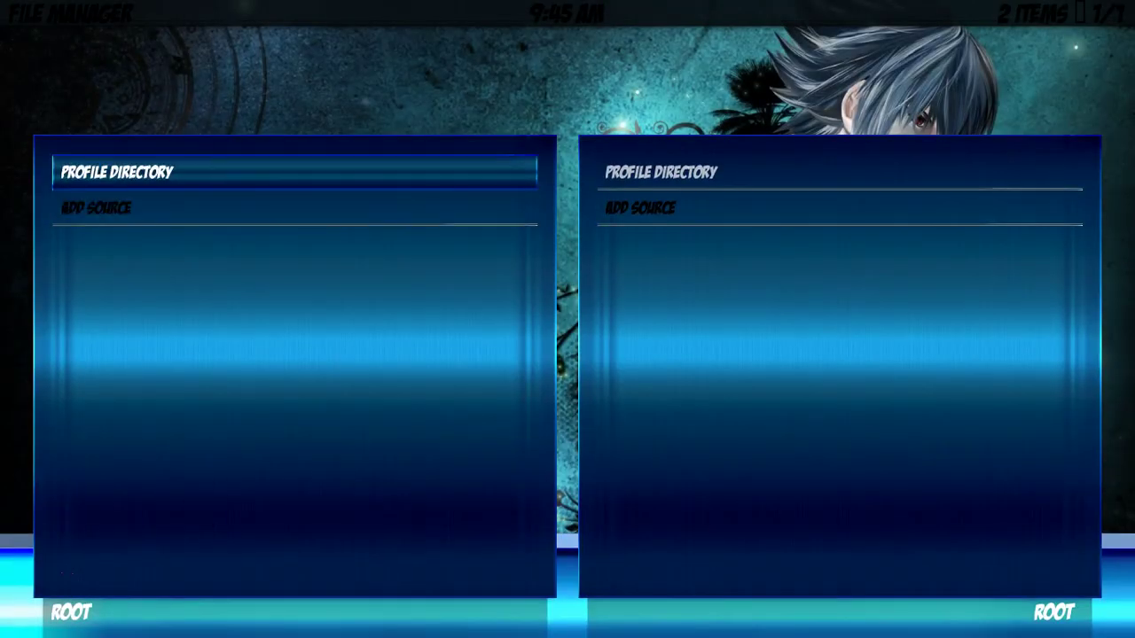
pyautogui.press('Escape')
pyautogui.hotkey('alt', 'Tab')
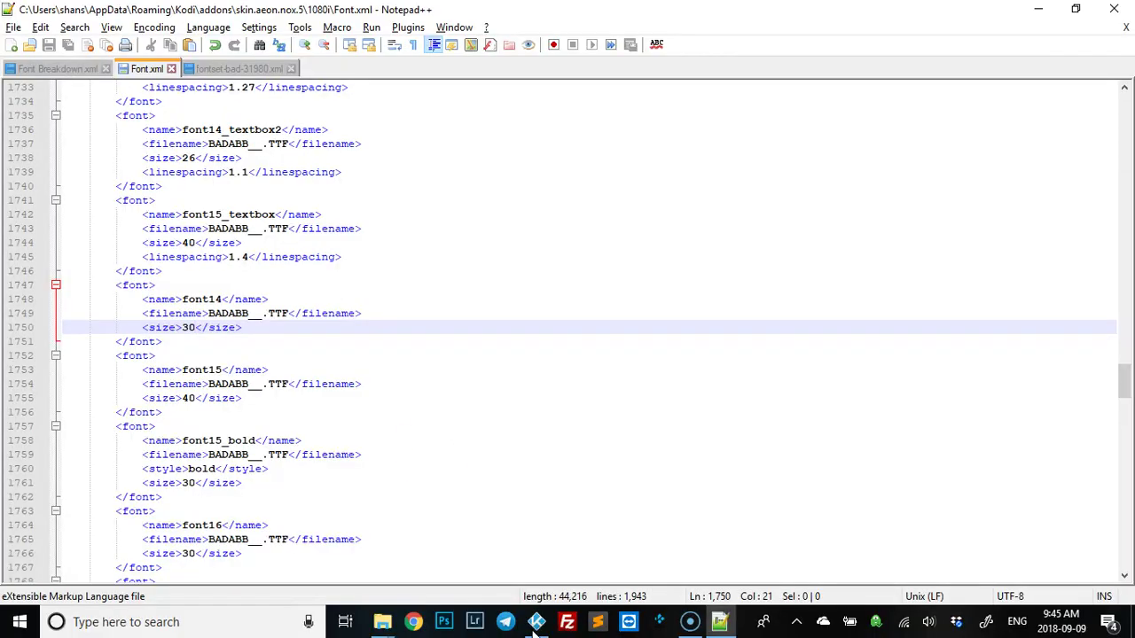
# Step: Select the font13_title note in Font Breakdown.xml and compare against Kodi
pyautogui.click(62, 69)
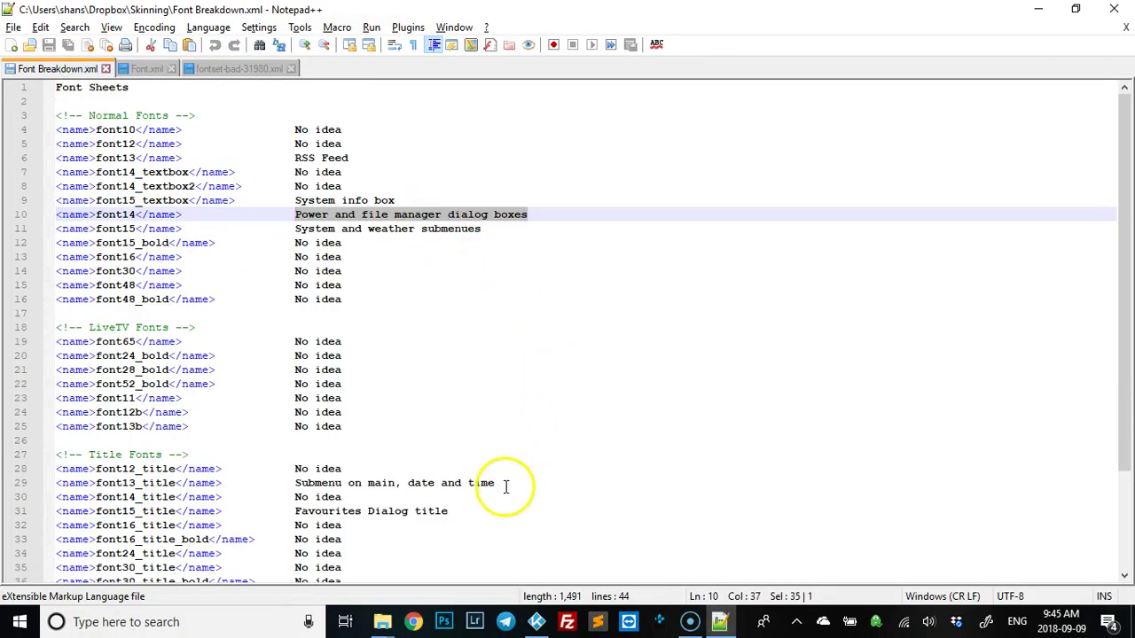
pyautogui.moveTo(499, 483); pyautogui.dragTo(295, 486)
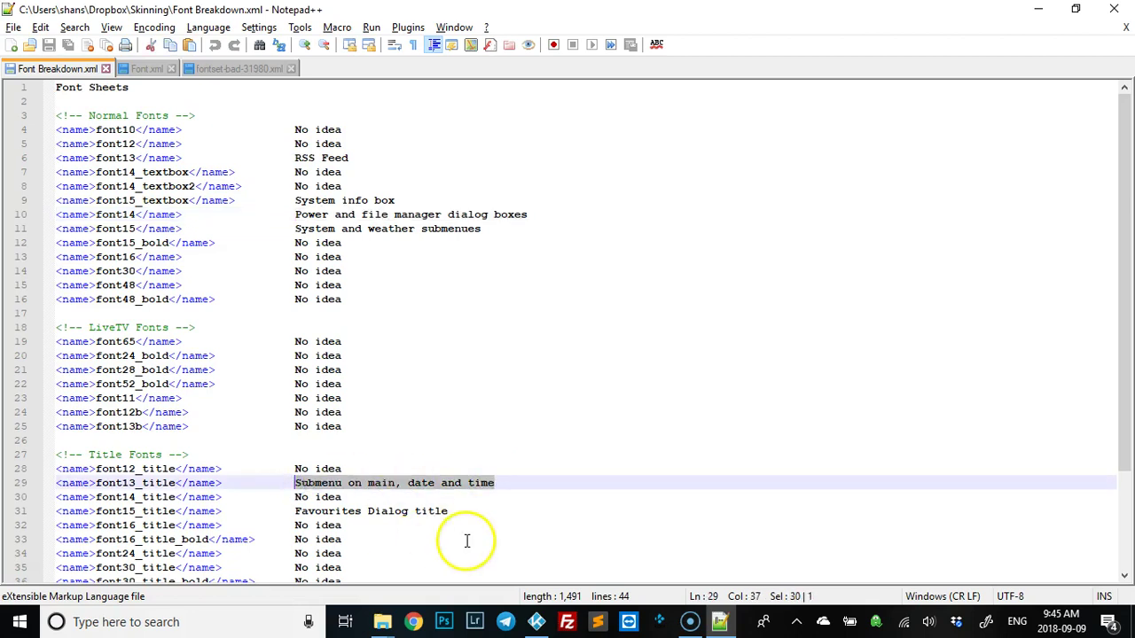
pyautogui.click(536, 622)
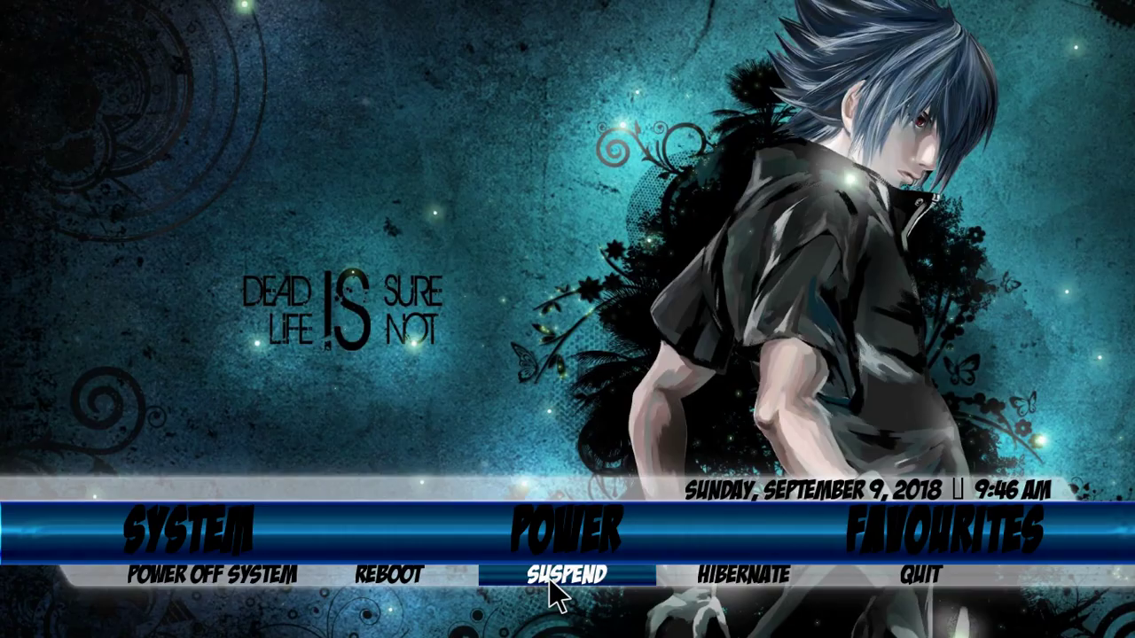
pyautogui.hotkey('alt', 'Tab')
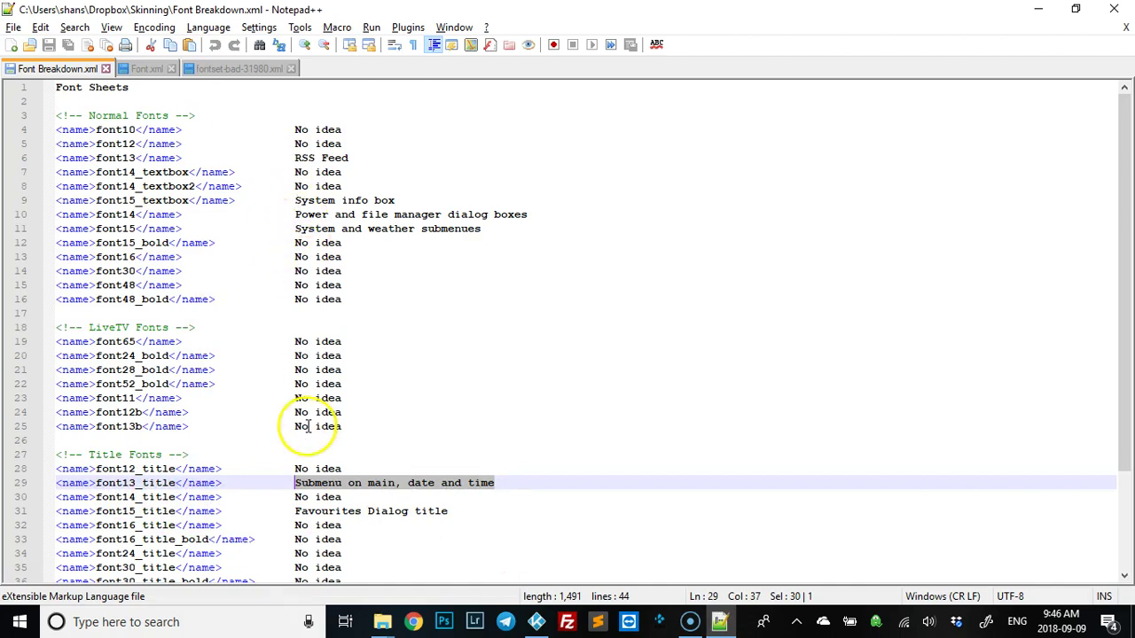
# Step: Scroll Font.xml to font13_title, shorten its size value, and save
pyautogui.click(151, 75)
pyautogui.scroll(-15, 438, 339)
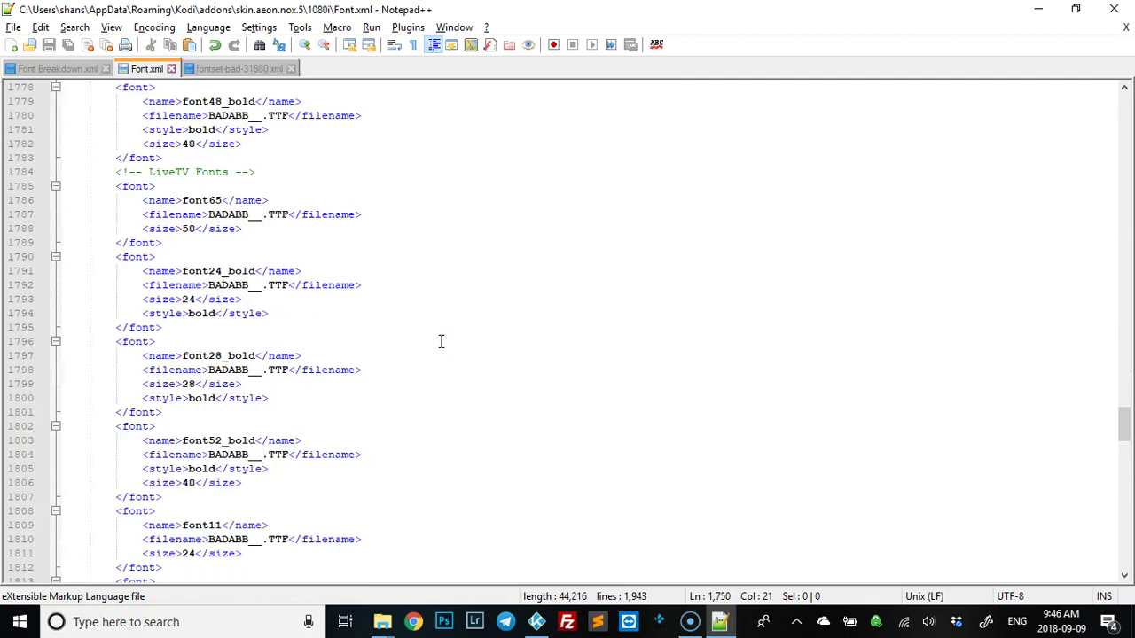
pyautogui.scroll(-8, 440, 342)
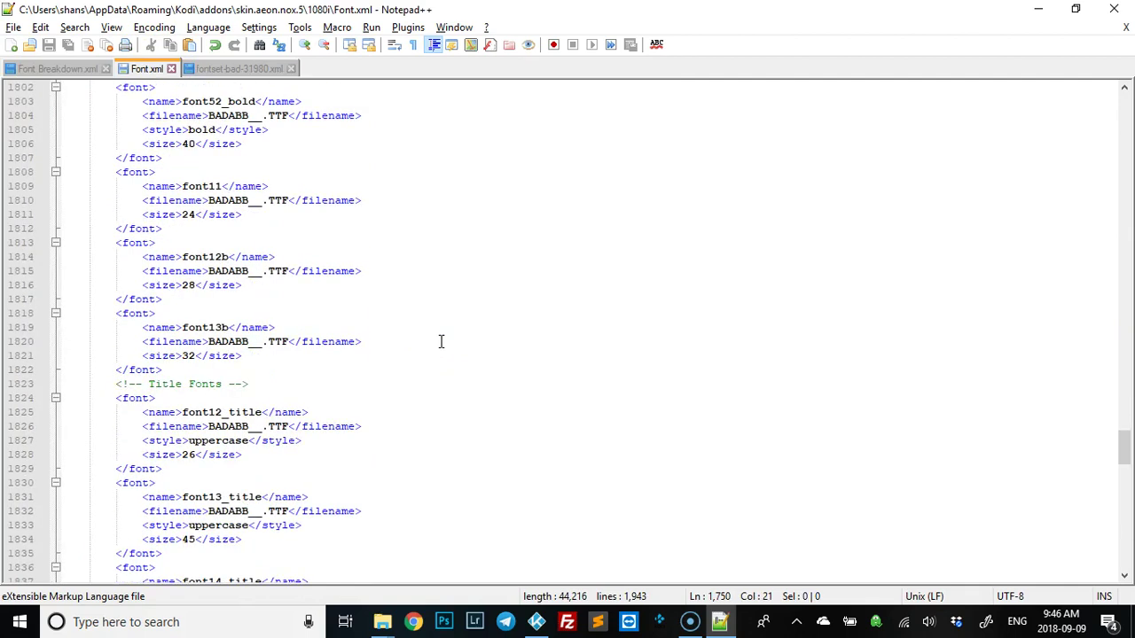
pyautogui.scroll(-4, 440, 341)
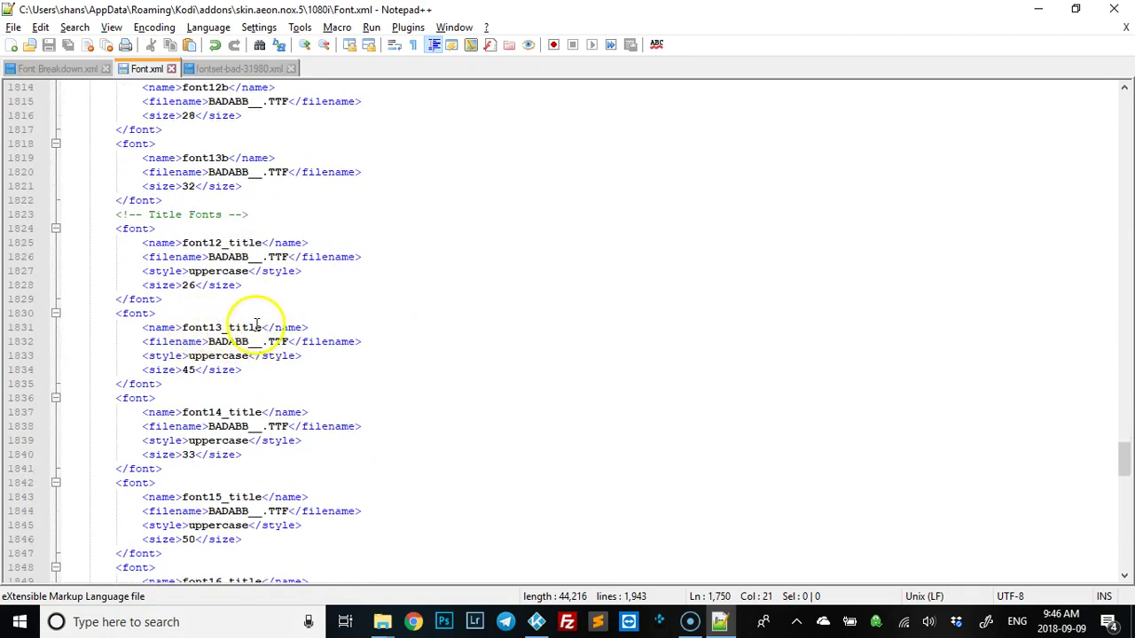
pyautogui.click(195, 369)
pyautogui.press('BackSpace')
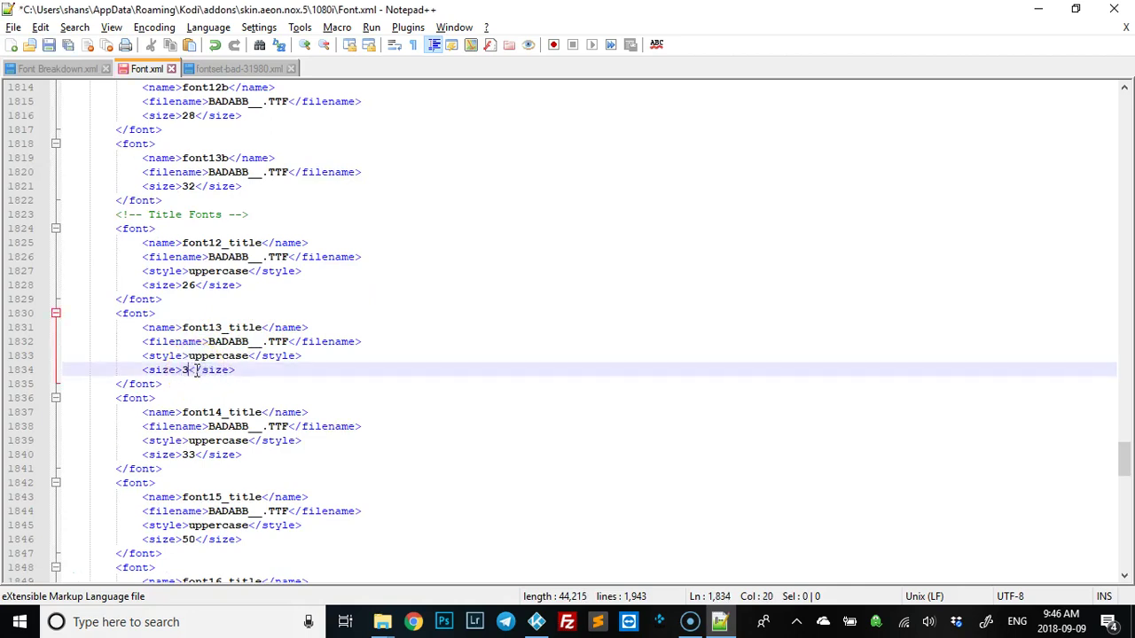
pyautogui.hotkey('ctrl', 's')
# Step: After checking Kodi, set font13_title's size to 45, save, and return to the Font Breakdown notes
pyautogui.click(536, 622)
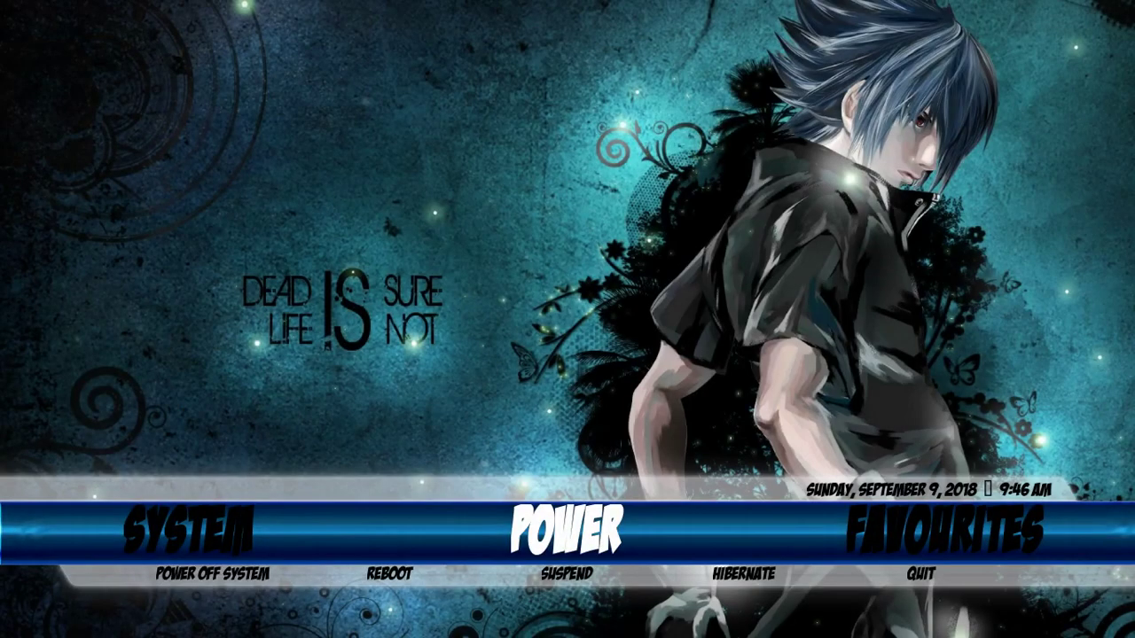
pyautogui.hotkey('alt', 'Tab')
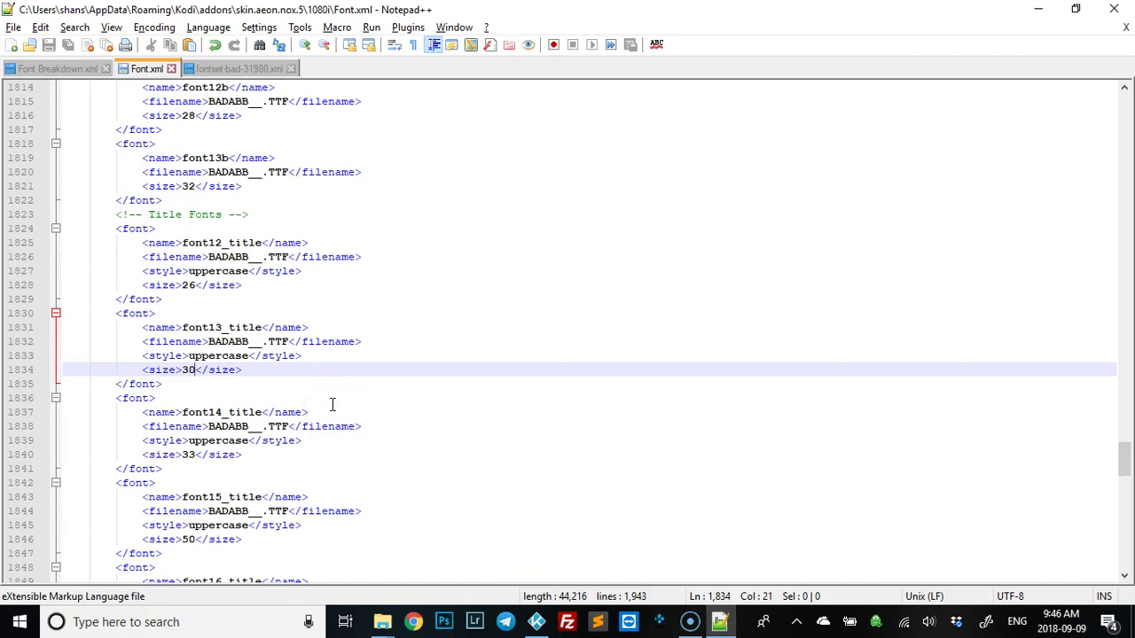
pyautogui.press('BackSpace')
pyautogui.press('BackSpace')
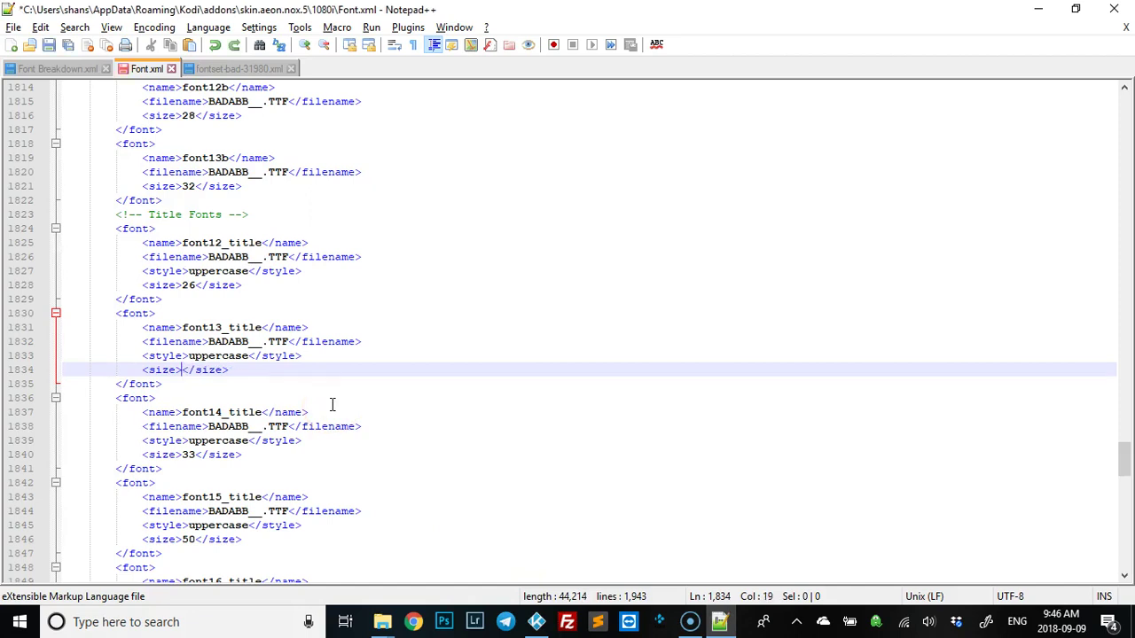
pyautogui.write('45')
pyautogui.hotkey('ctrl', 's')
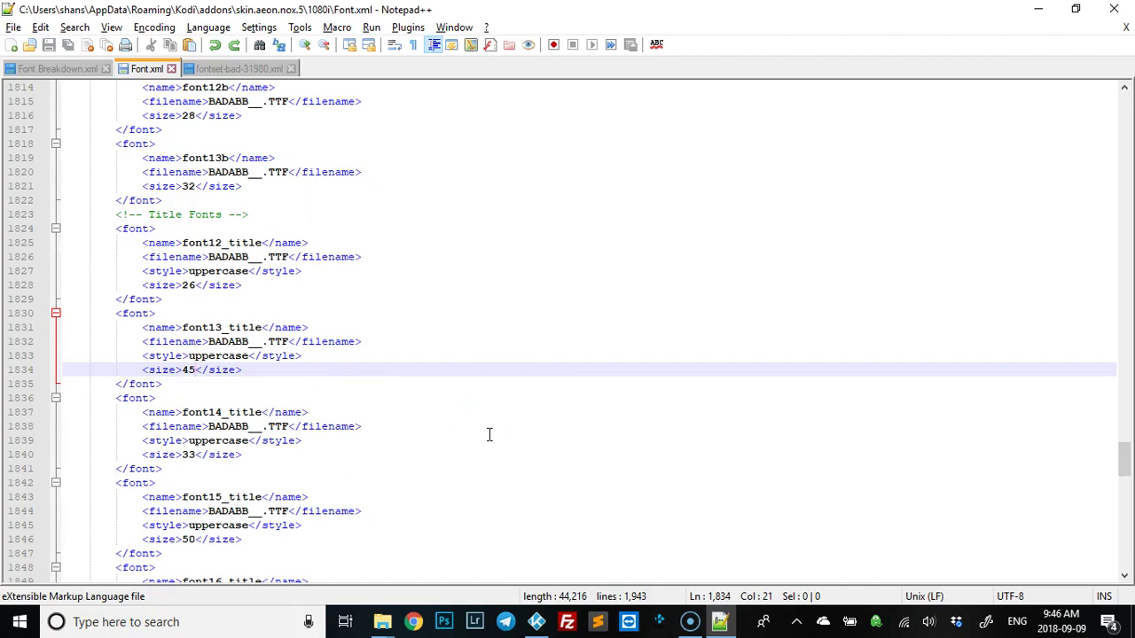
pyautogui.click(57, 68)
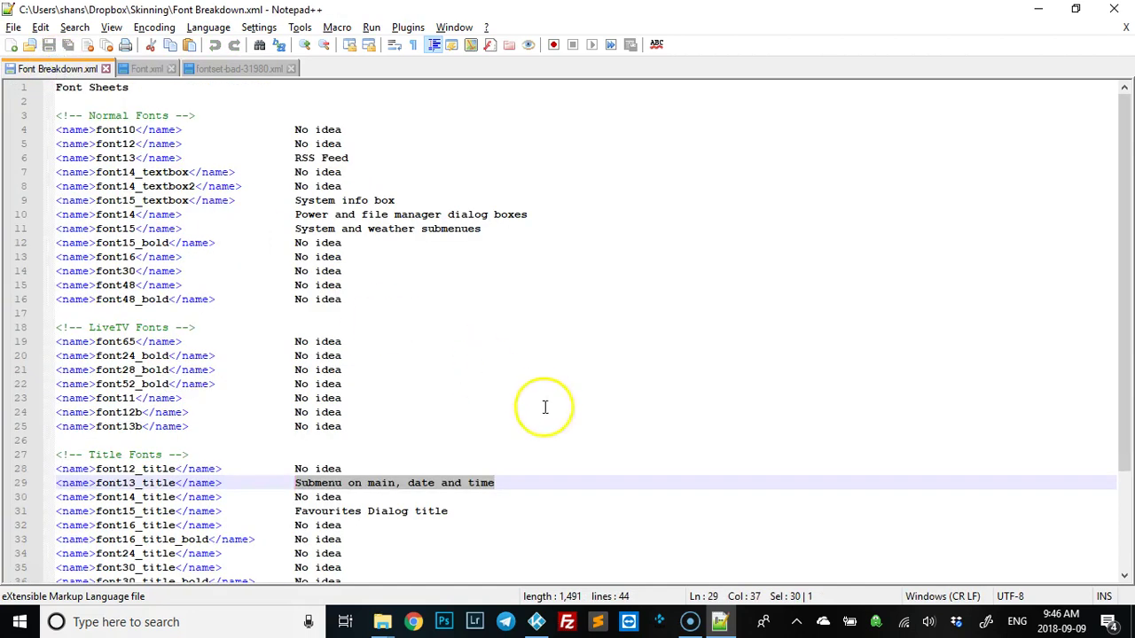
# Step: Mark the Favourites Dialog title note and view Kodi's Favourites dialog title
pyautogui.moveTo(451, 511); pyautogui.dragTo(293, 511)
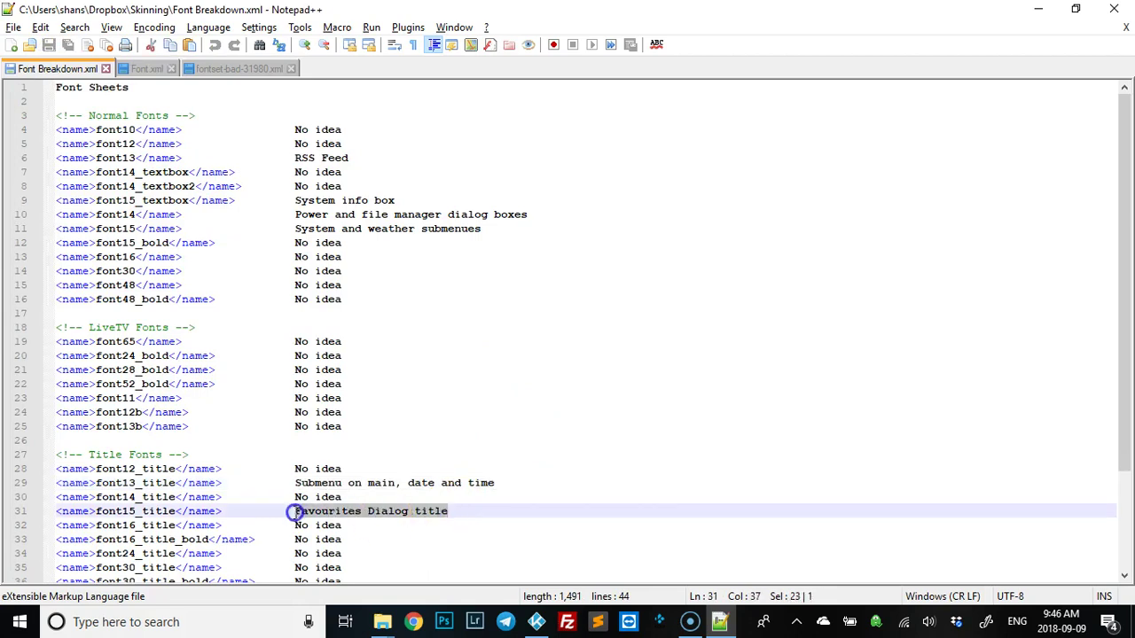
pyautogui.click(536, 622)
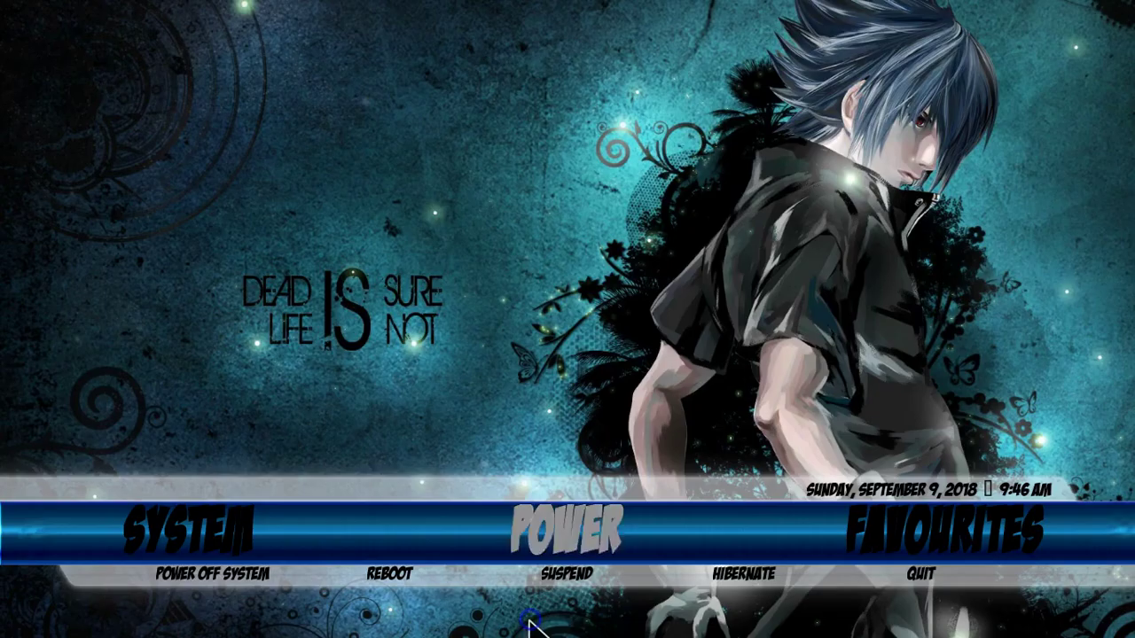
pyautogui.press('Right')
pyautogui.press('Return')
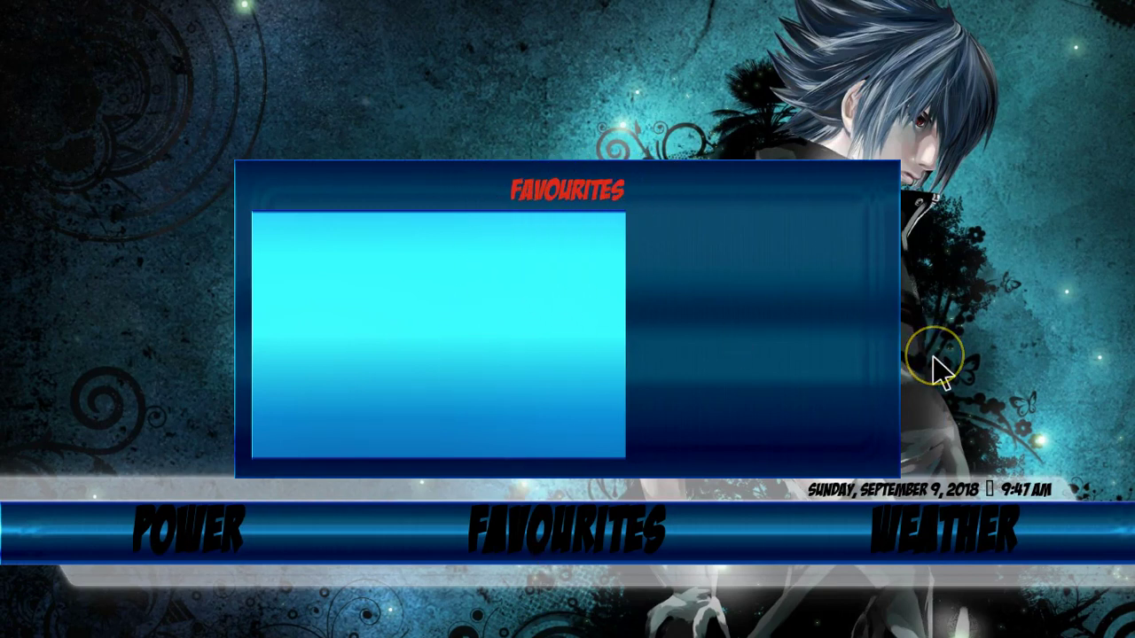
pyautogui.hotkey('alt', 'Tab')
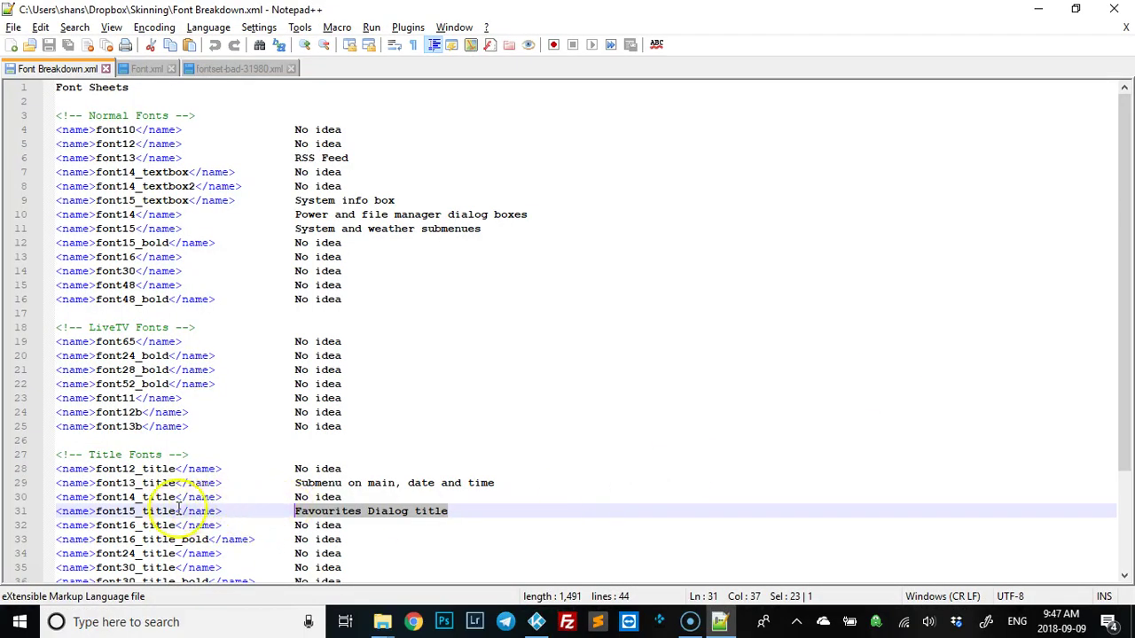
# Step: Change font15_title's size in Font.xml from 50 to 70 and save
pyautogui.click(144, 68)
pyautogui.scroll(-4, 321, 408)
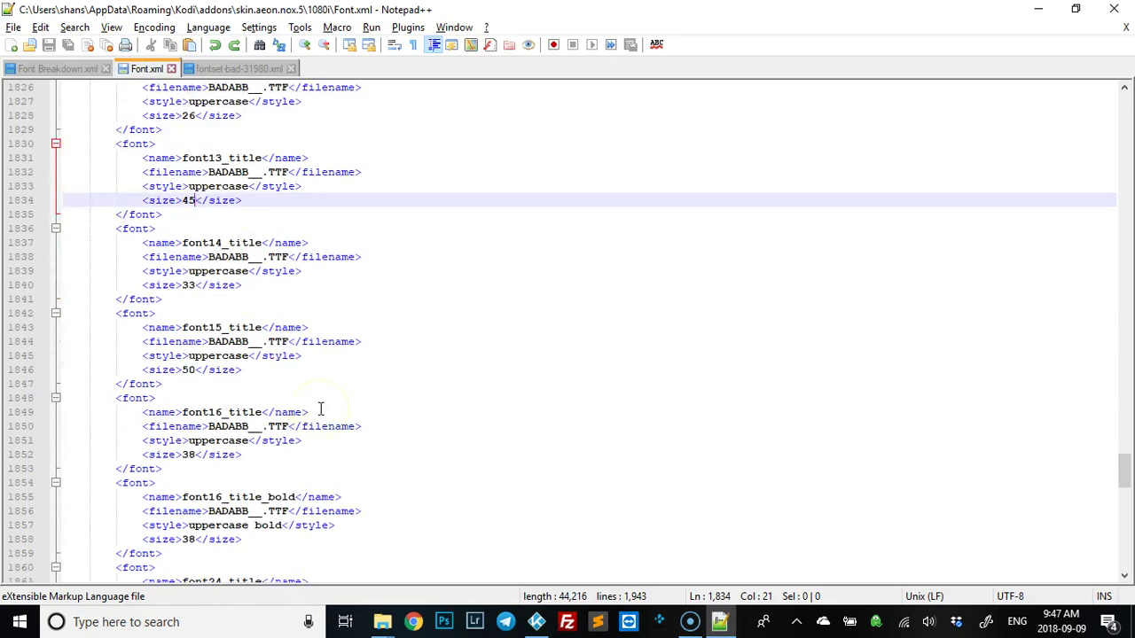
pyautogui.doubleClick(189, 370)
pyautogui.press('Delete')
pyautogui.write('70')
pyautogui.hotkey('ctrl', 's')
# Step: Reload Kodi's skin and reopen Favourites to confirm the larger title
pyautogui.click(537, 623)
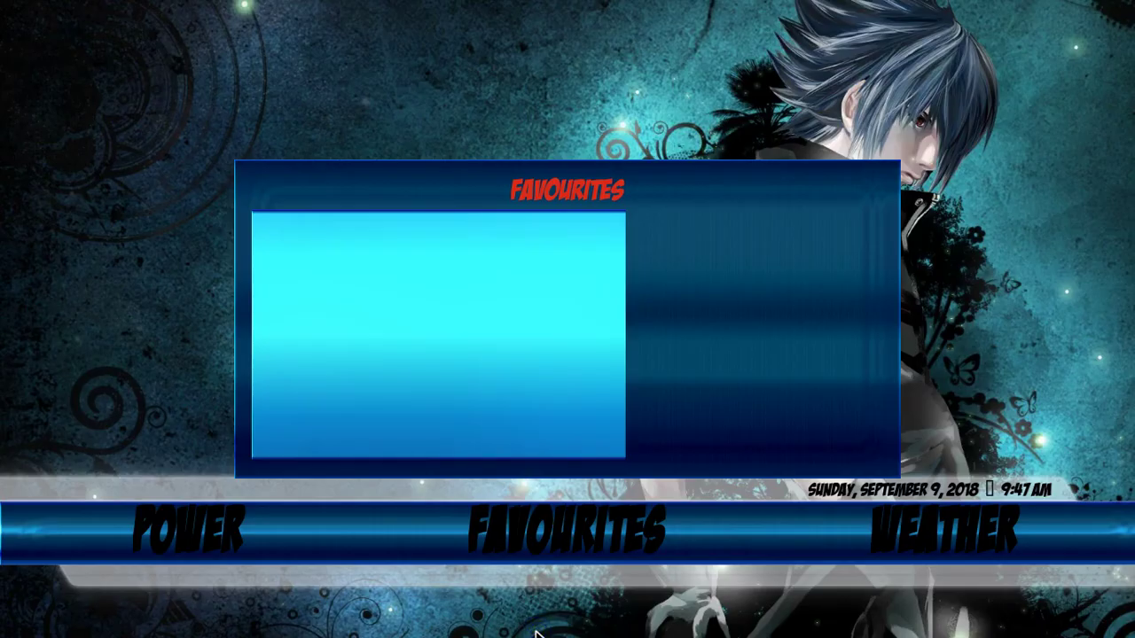
pyautogui.press('Escape')
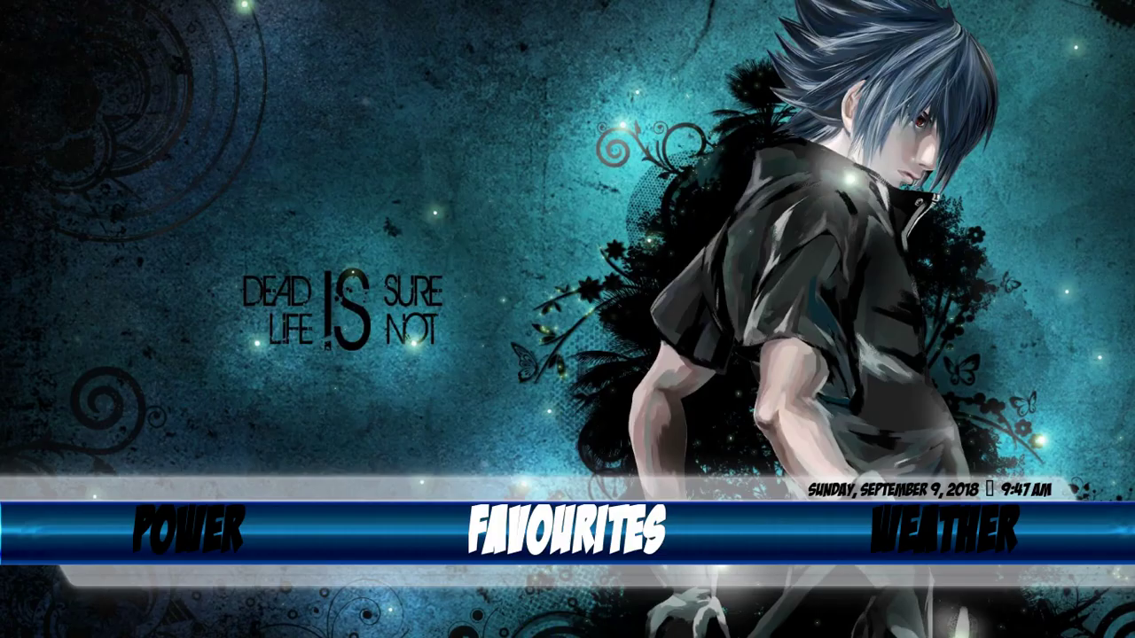
pyautogui.press('Left')
pyautogui.press('Right')
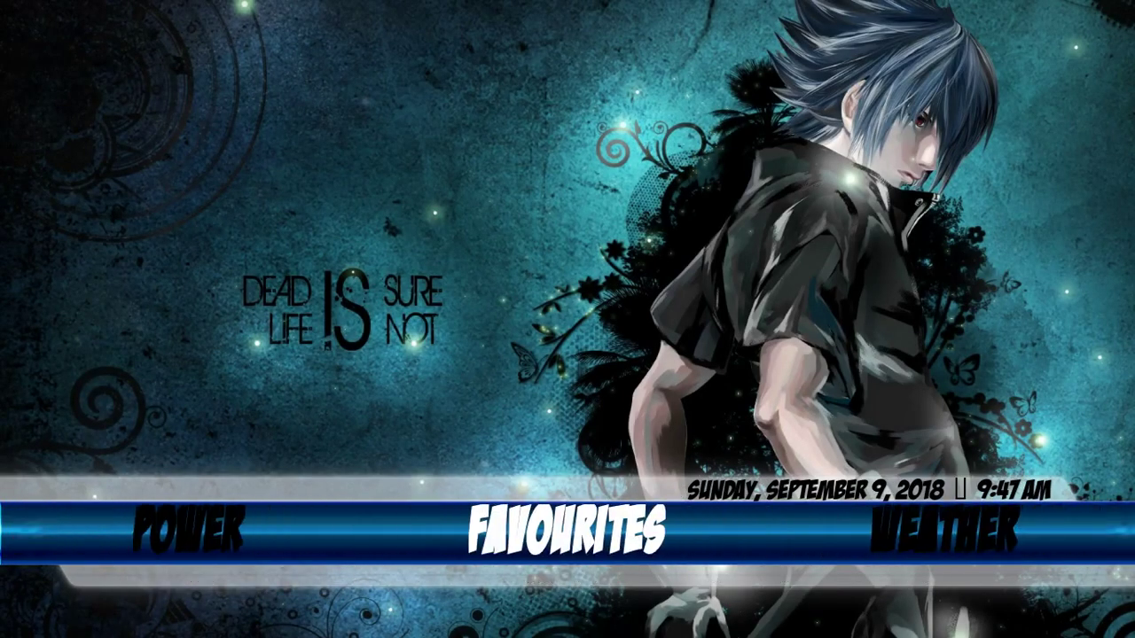
pyautogui.press('Return')
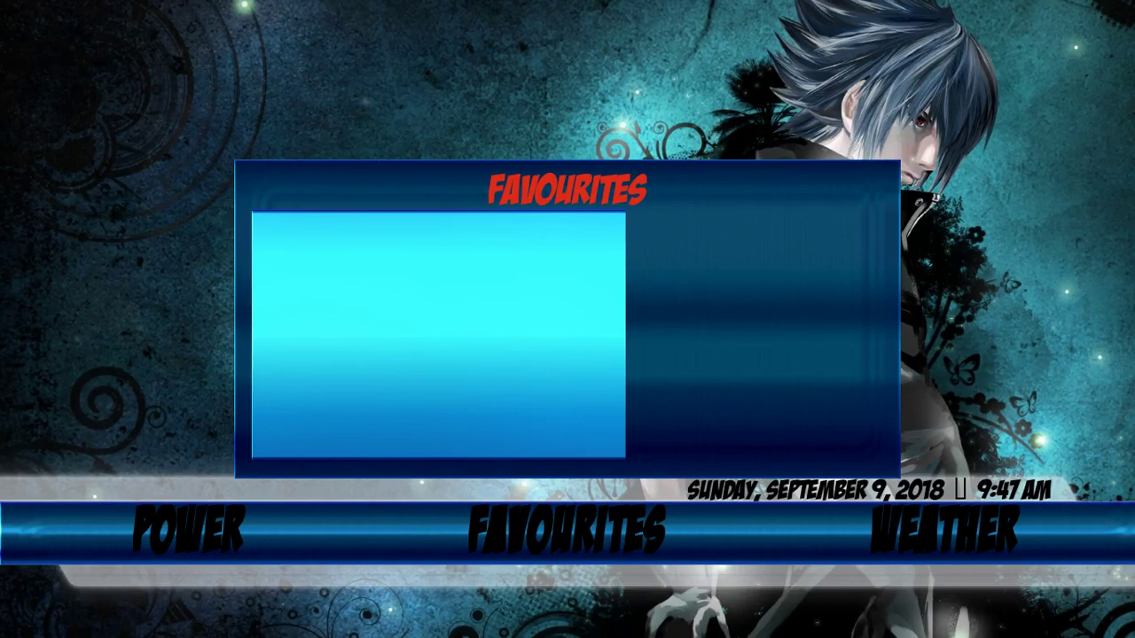
pyautogui.hotkey('alt', 'Tab')
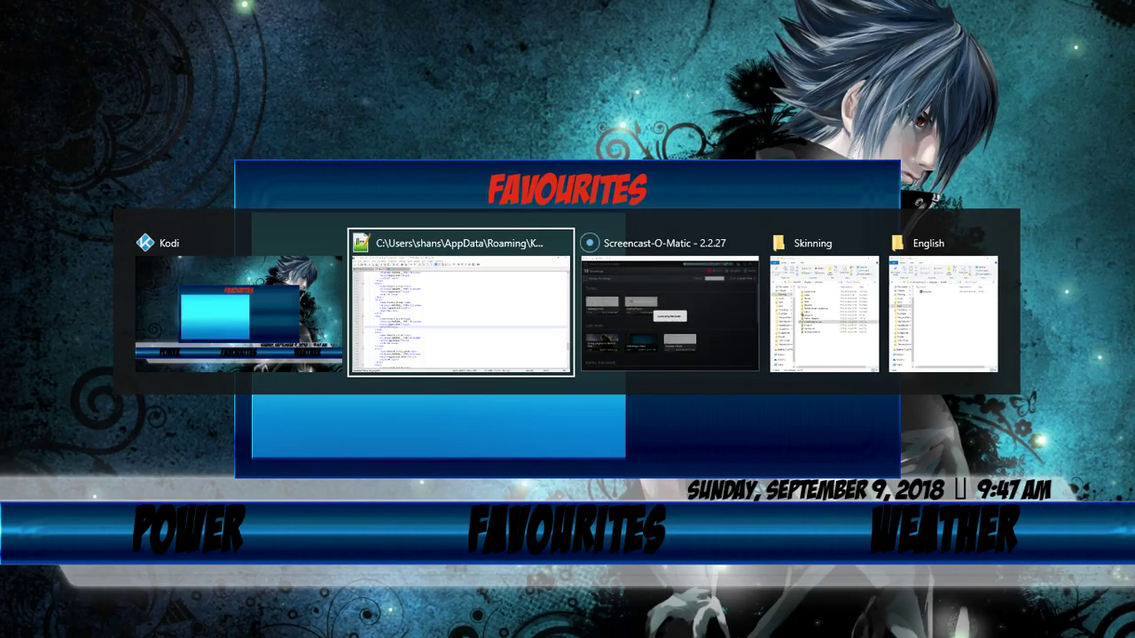
# Step: Mark the 'Main menu bar' note, then scroll Font.xml to font_MainMenu (BADABB__.TTF, size 108)
pyautogui.click(80, 68)
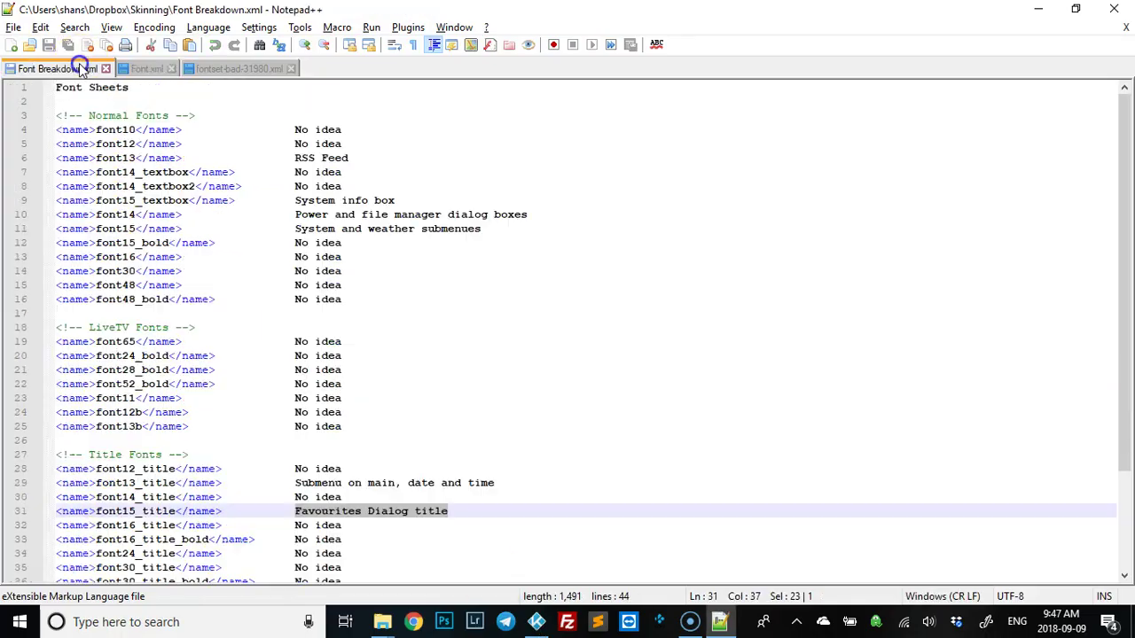
pyautogui.moveTo(1131, 367); pyautogui.dragTo(1128, 462)
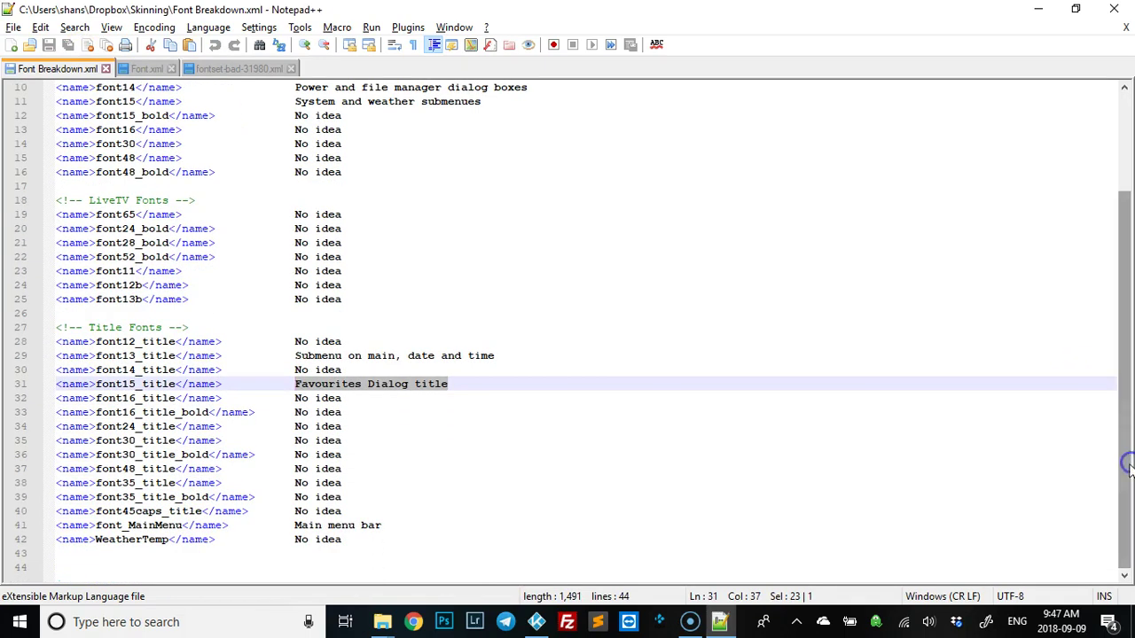
pyautogui.moveTo(388, 524); pyautogui.dragTo(295, 525)
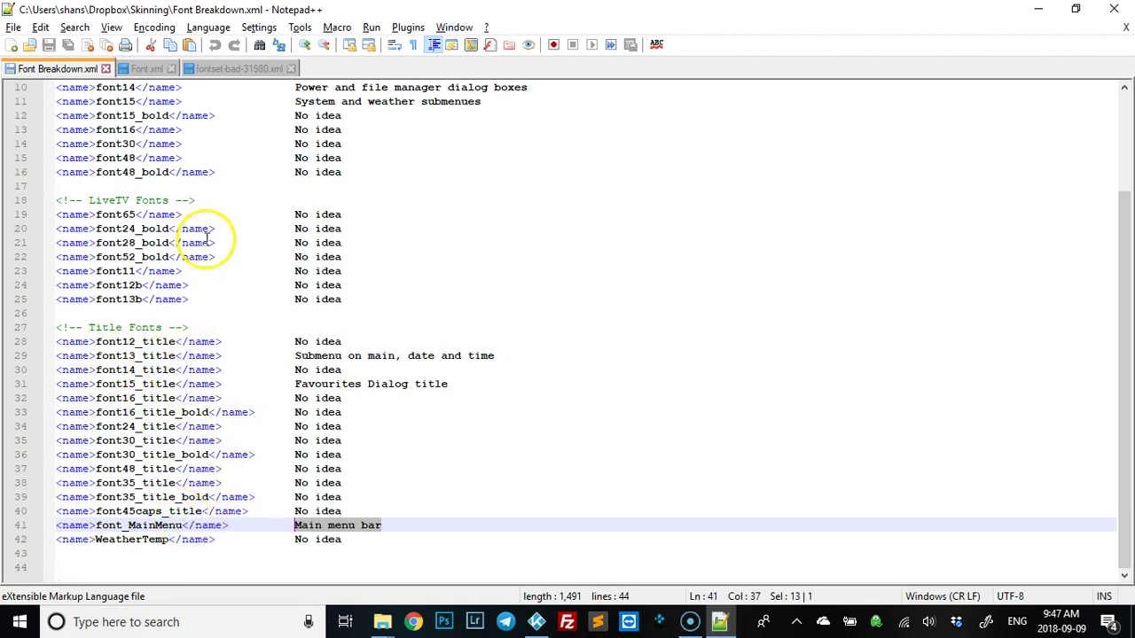
pyautogui.click(151, 71)
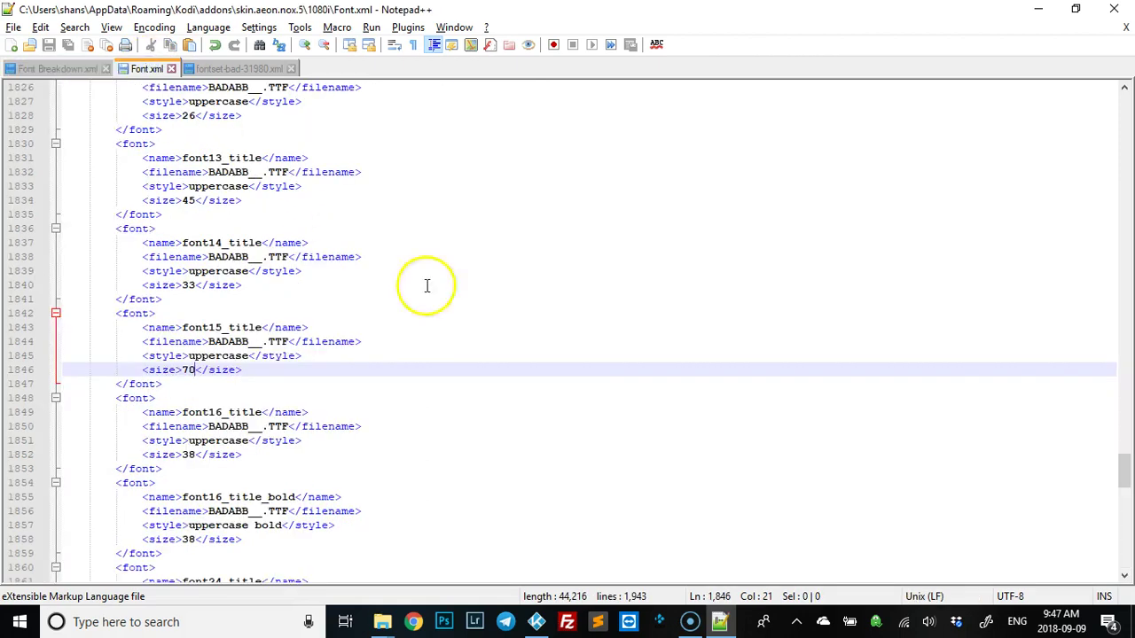
pyautogui.scroll(-8, 585, 363)
pyautogui.scroll(-8, 587, 365)
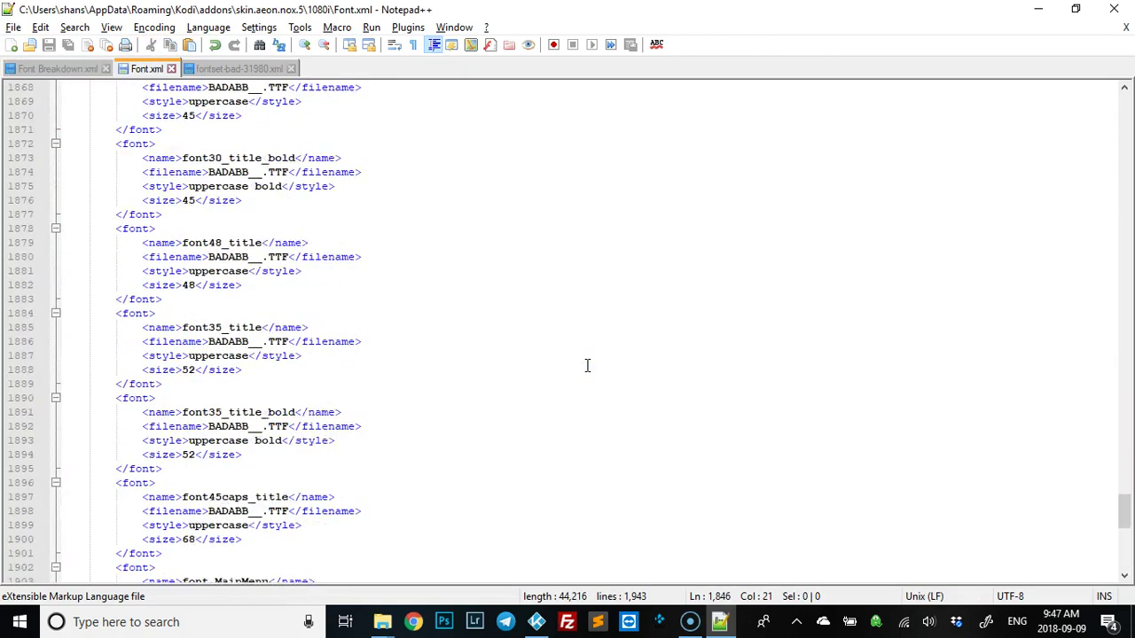
pyautogui.scroll(-6, 587, 365)
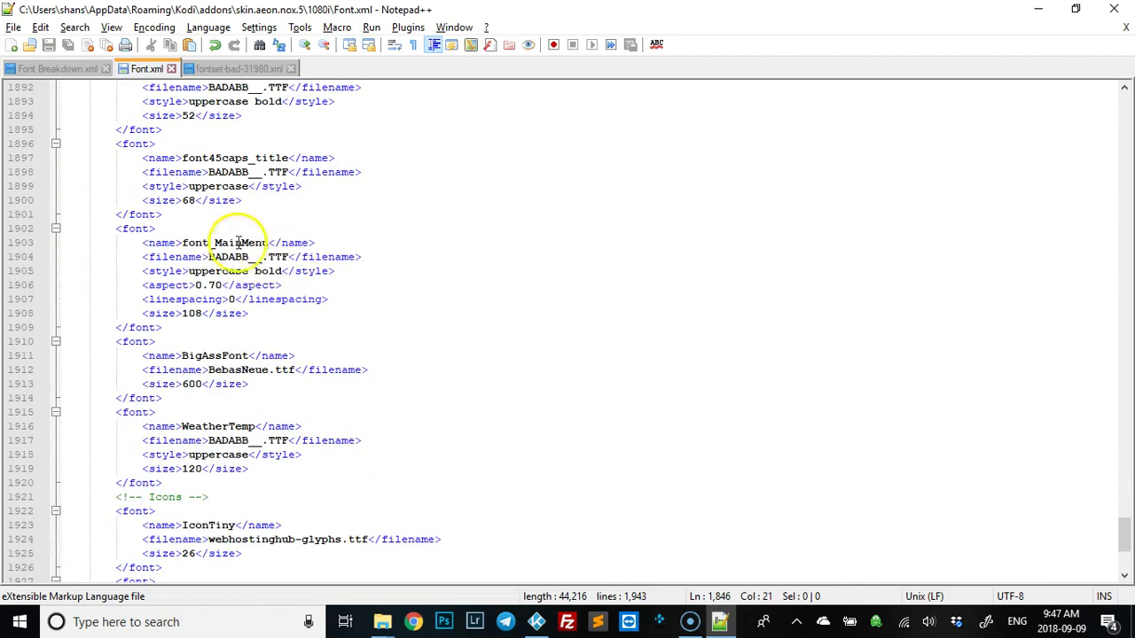
# Step: Close Kodi's Favourites dialog, then change font_MainMenu's size from 108 to 90 and save Font.xml
pyautogui.click(203, 313)
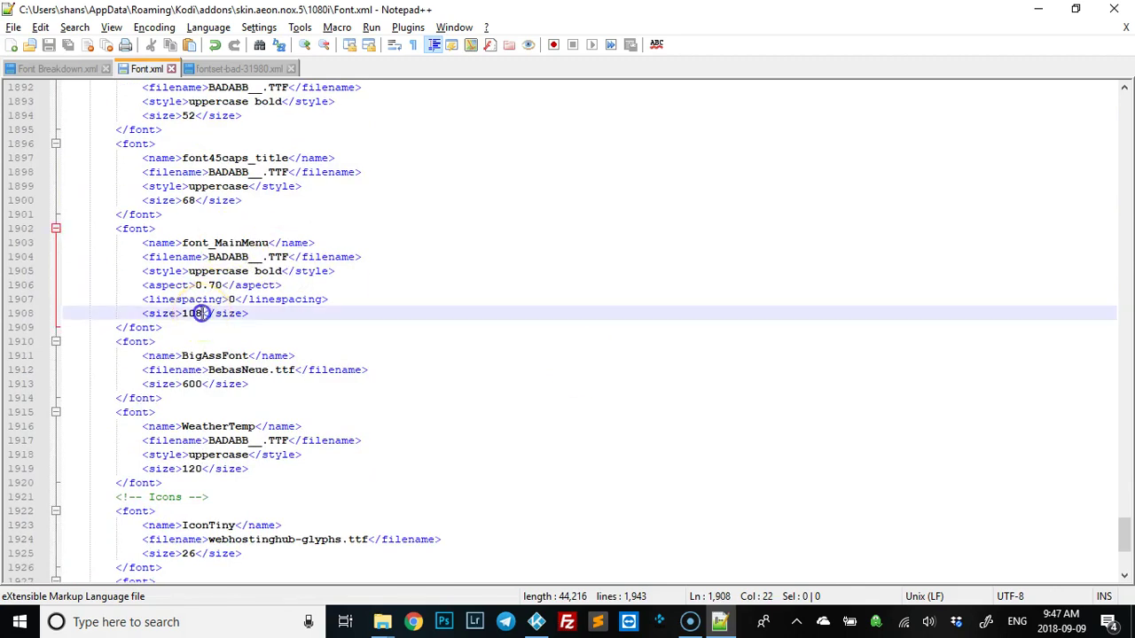
pyautogui.click(537, 621)
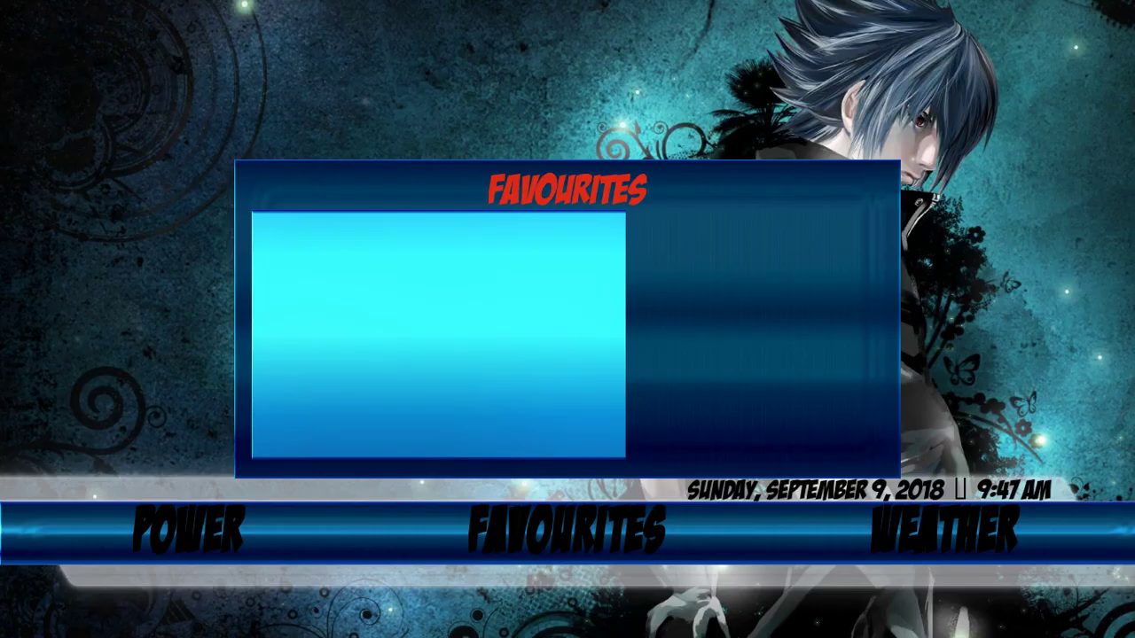
pyautogui.press('Escape')
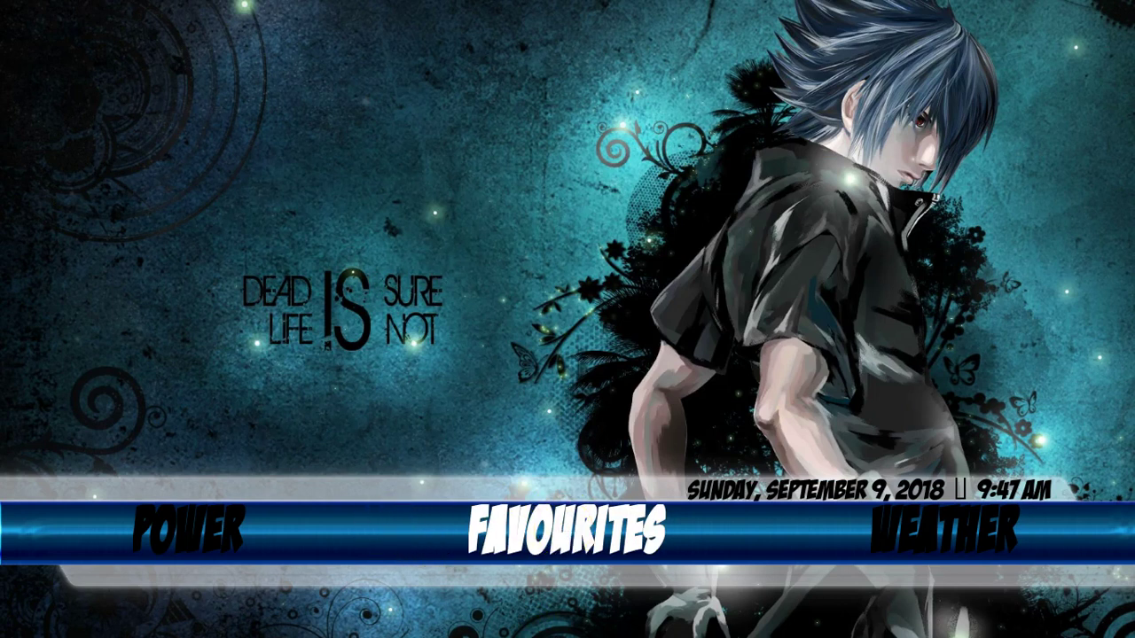
pyautogui.hotkey('alt', 'Tab')
pyautogui.press('BackSpace')
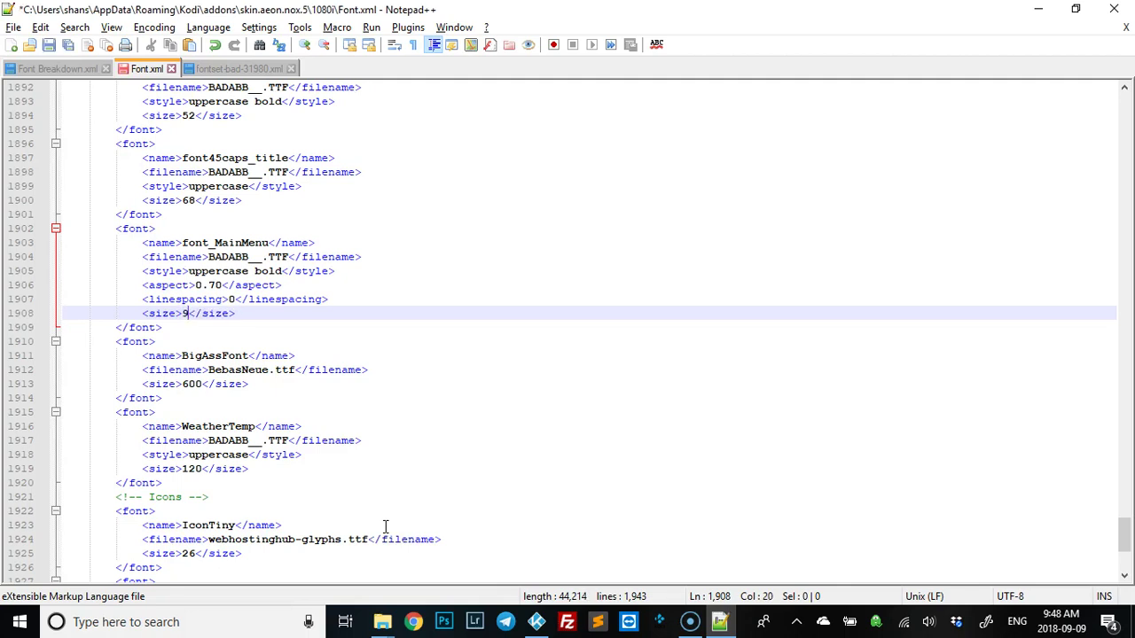
pyautogui.hotkey('ctrl', 's')
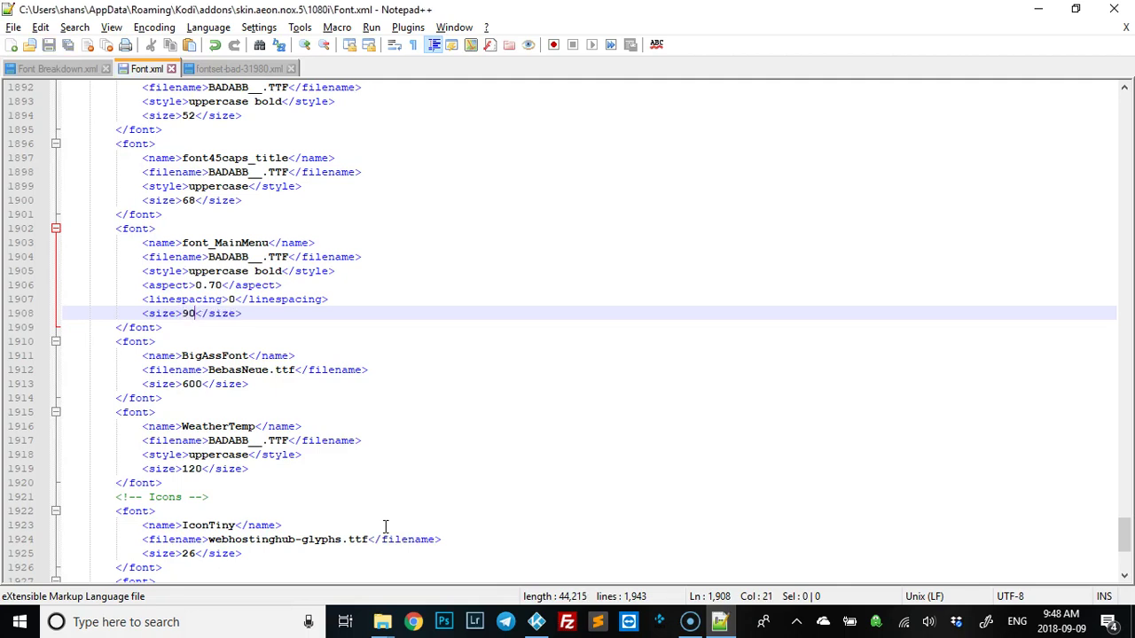
pyautogui.click(535, 620)
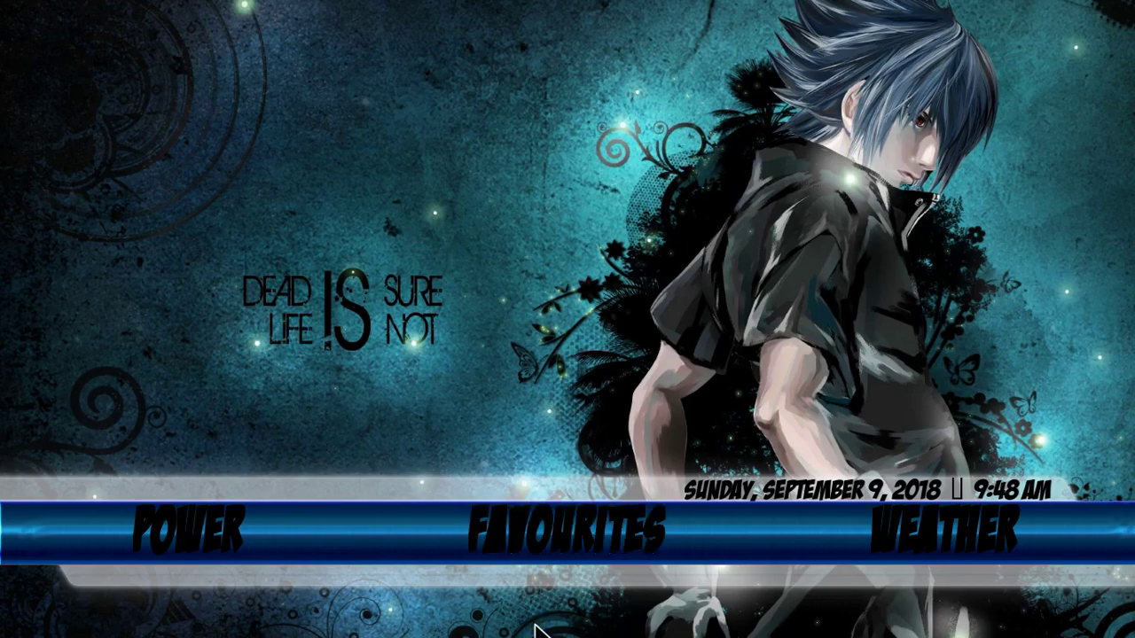
pyautogui.press('Left')
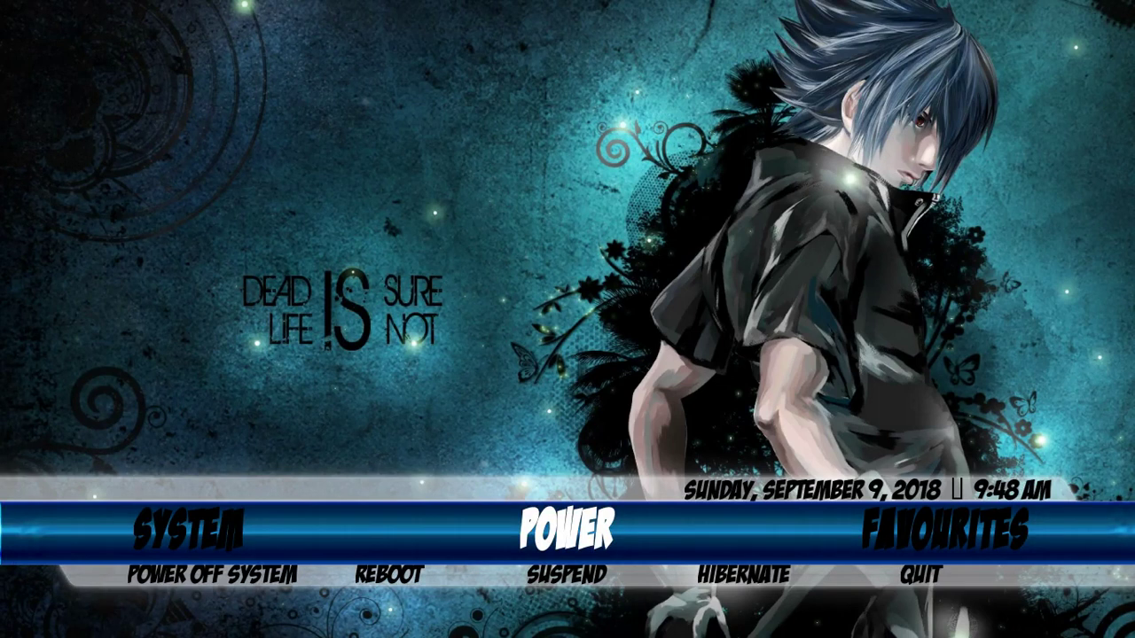
pyautogui.press('Right')
pyautogui.press('Return')
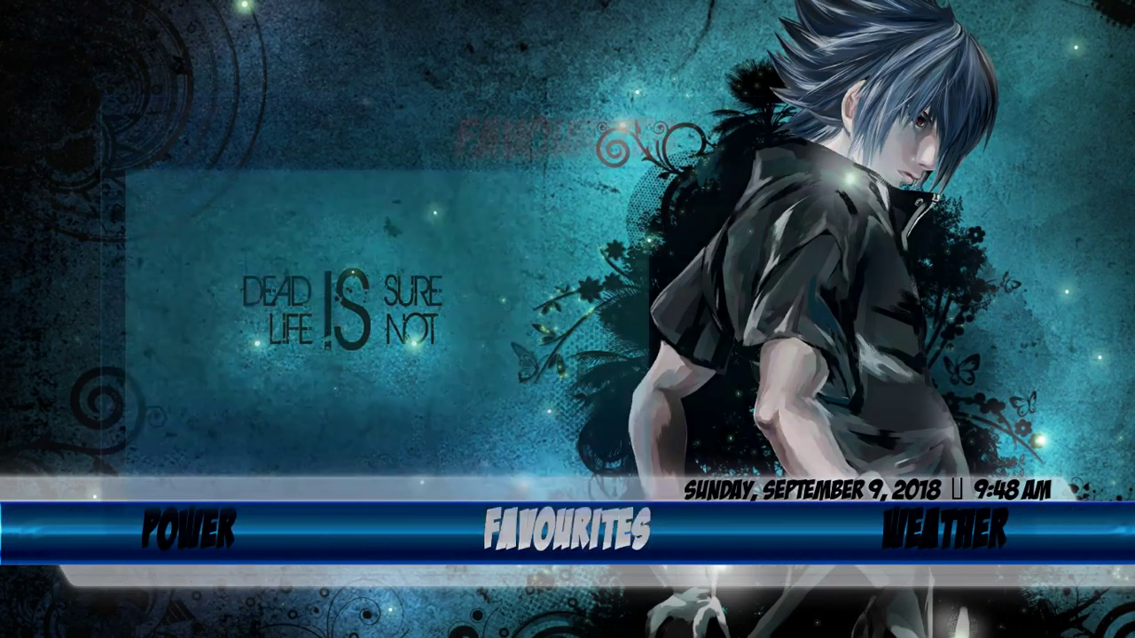
pyautogui.press('Escape')
pyautogui.press('Left')
pyautogui.press('Left')
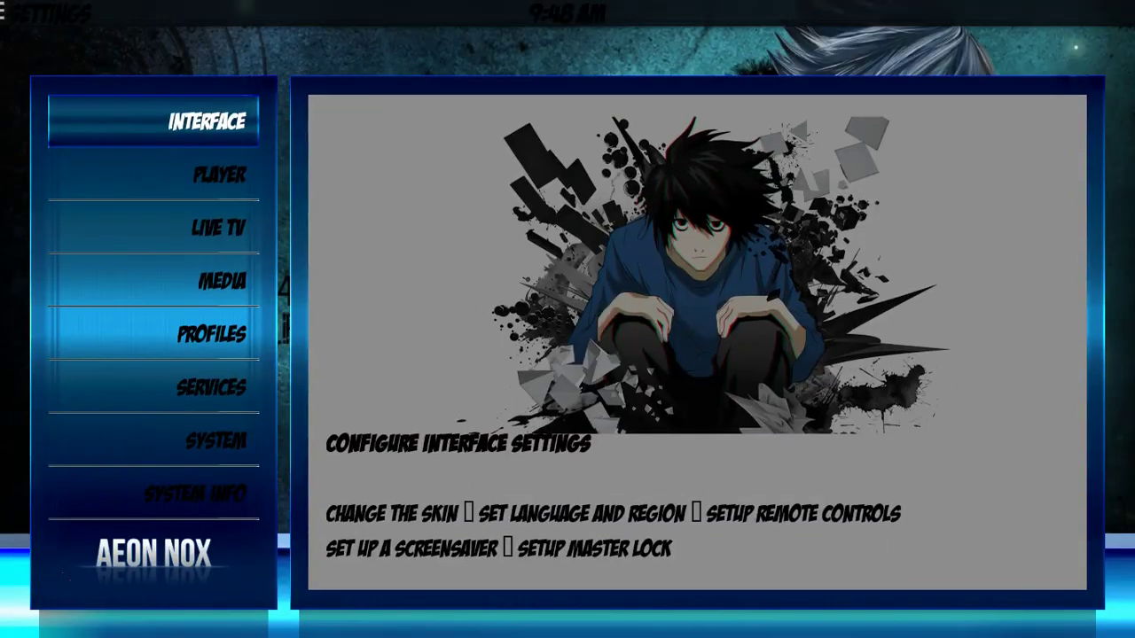
pyautogui.press('Return')
pyautogui.press('Right')
pyautogui.press('Down')
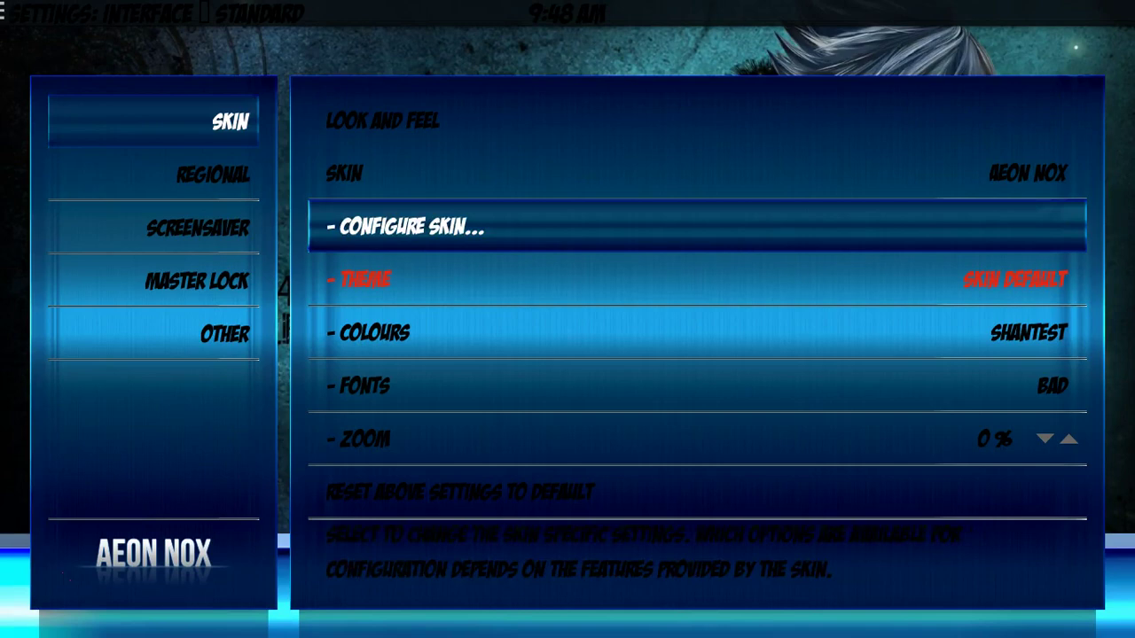
pyautogui.press('Down')
pyautogui.press('Down')
pyautogui.press('Down')
pyautogui.press('Escape')
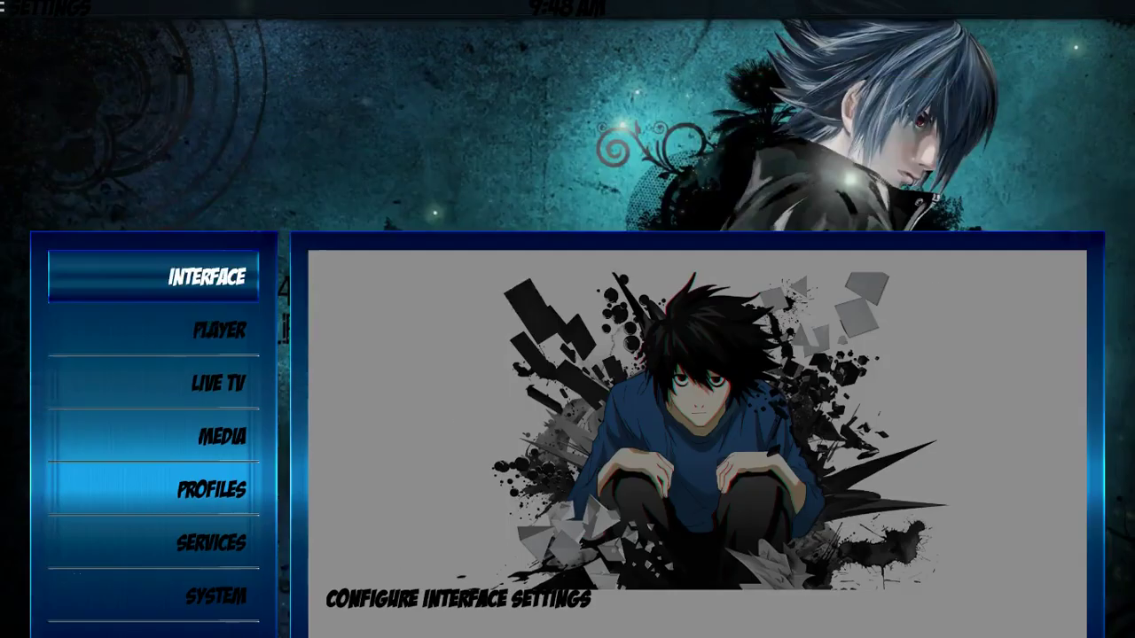
pyautogui.press('Escape')
pyautogui.hotkey('alt', 'Tab')
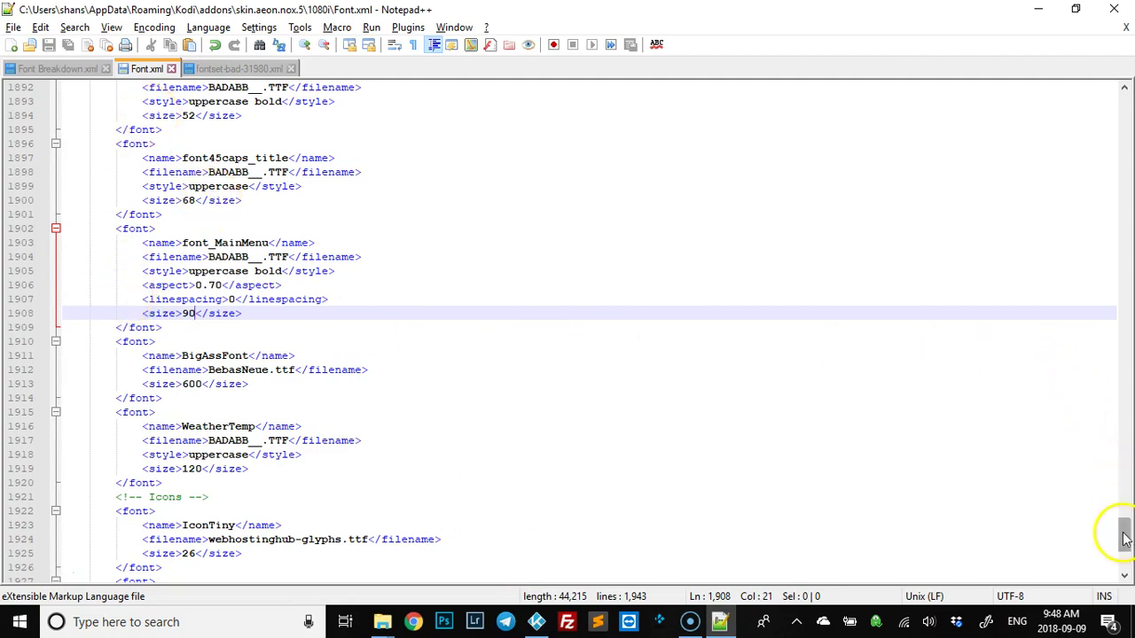
# Step: Fold and select the whole Bad fontset block in Font.xml
pyautogui.moveTo(1124, 536); pyautogui.dragTo(1122, 112)
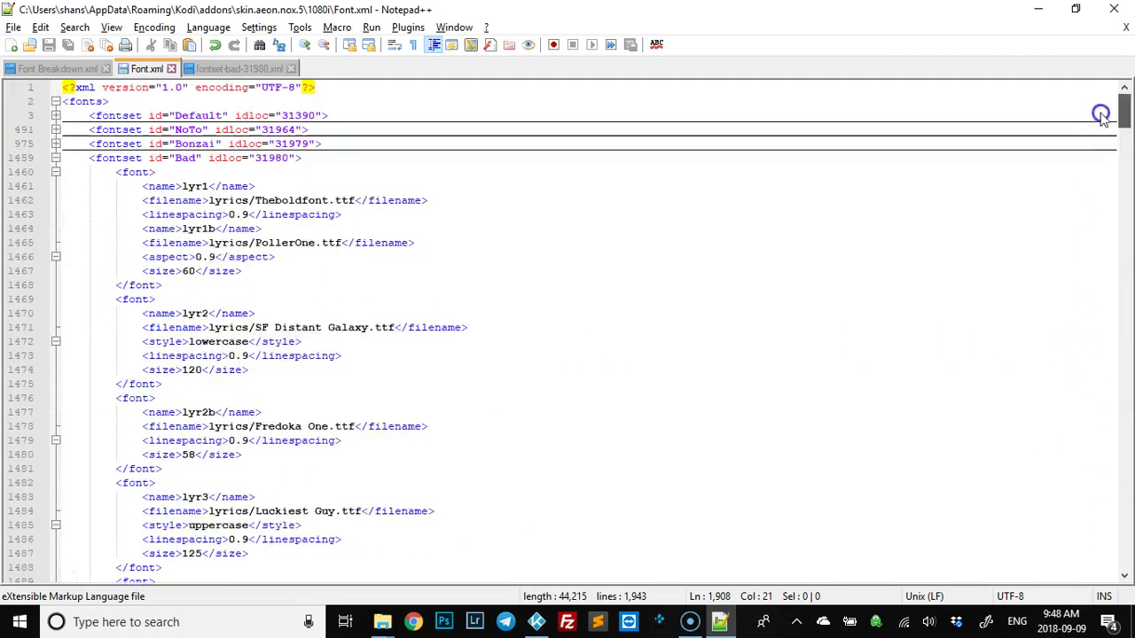
pyautogui.click(55, 159)
pyautogui.moveTo(67, 172); pyautogui.dragTo(67, 162)
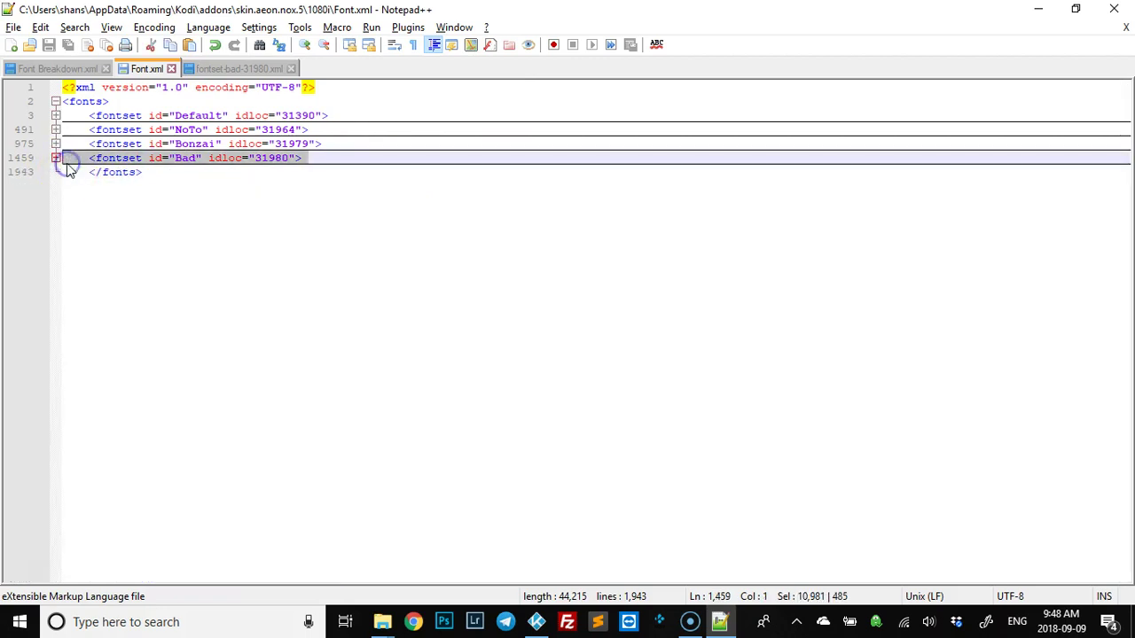
# Step: Replace fontset-bad-31980.xml's contents with the pasted Bad fontset, save, and close it
pyautogui.click(221, 70)
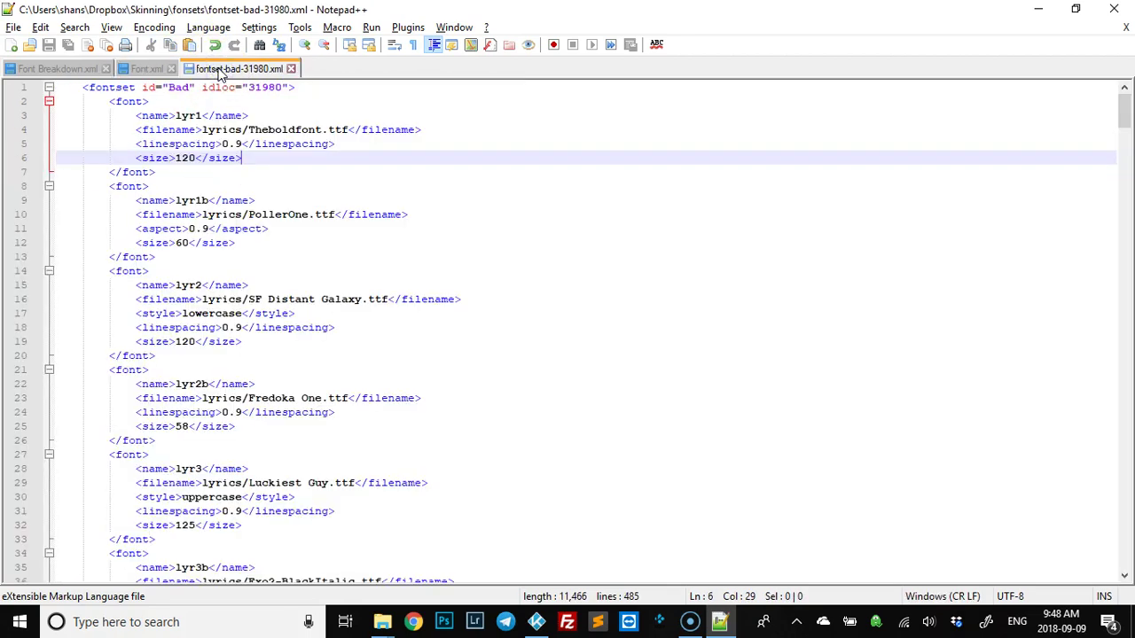
pyautogui.hotkey('ctrl', 'a')
pyautogui.press('Delete')
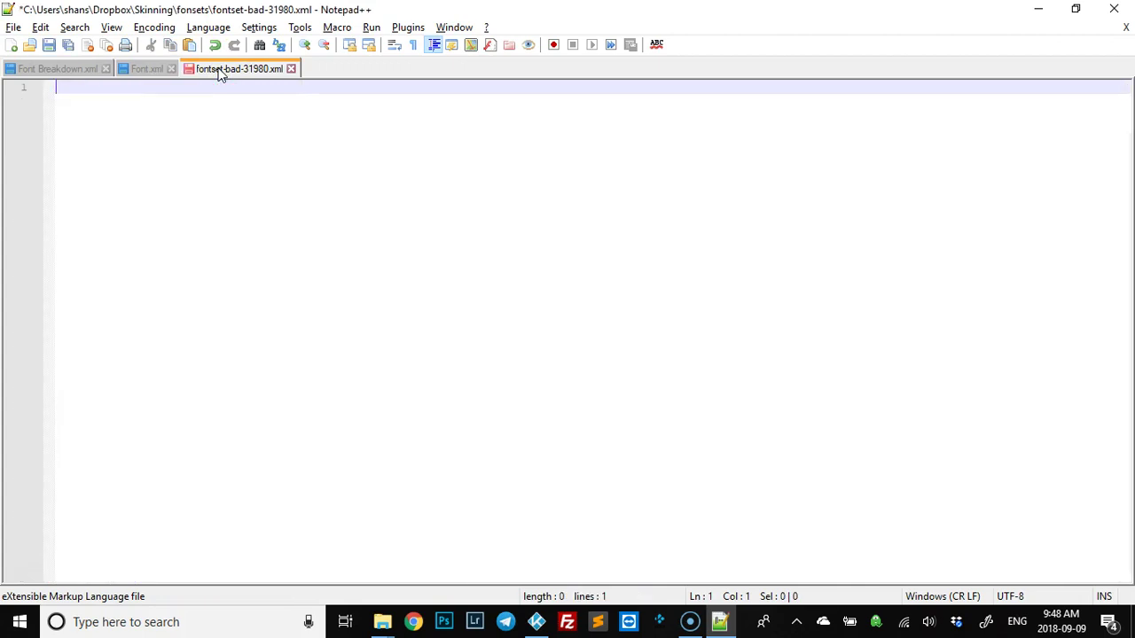
pyautogui.hotkey('ctrl', 'v')
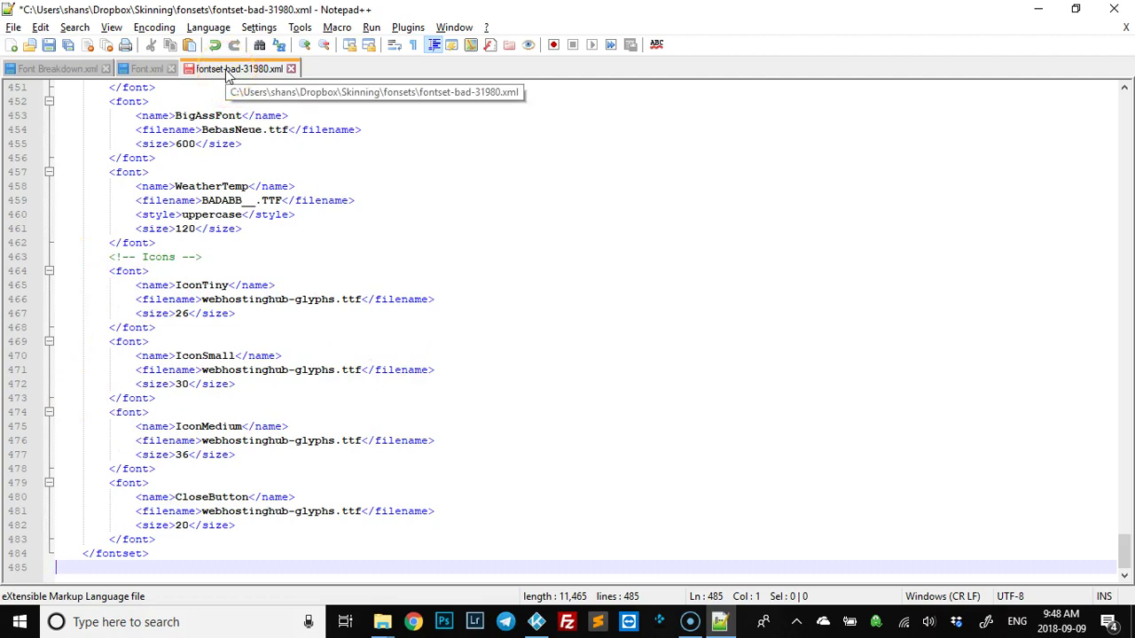
pyautogui.hotkey('ctrl', 's')
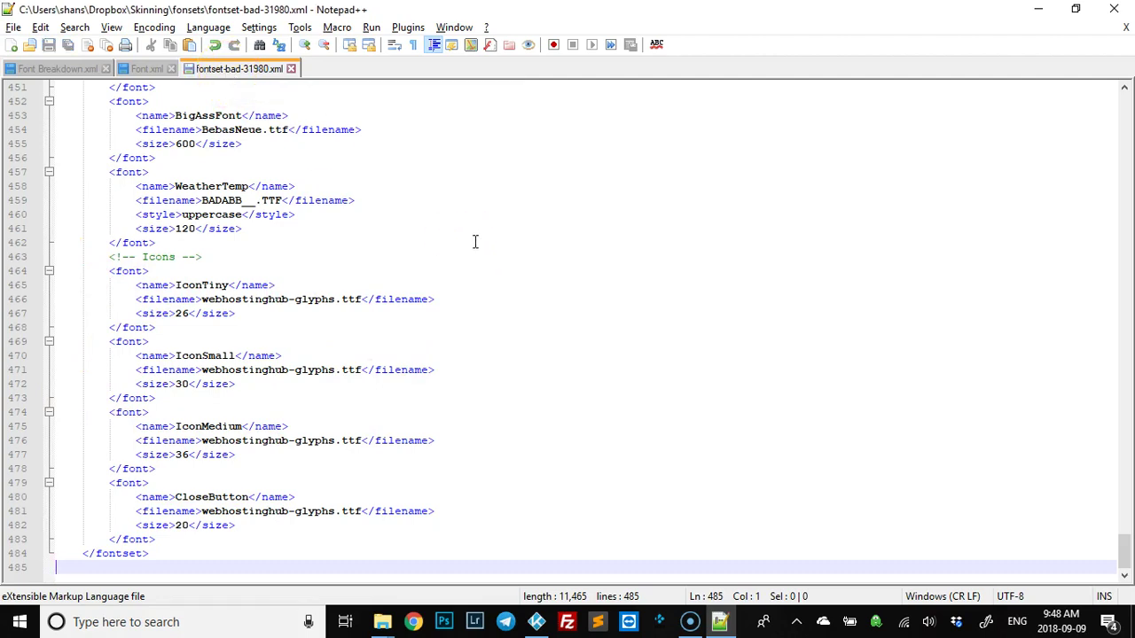
pyautogui.click(292, 70)
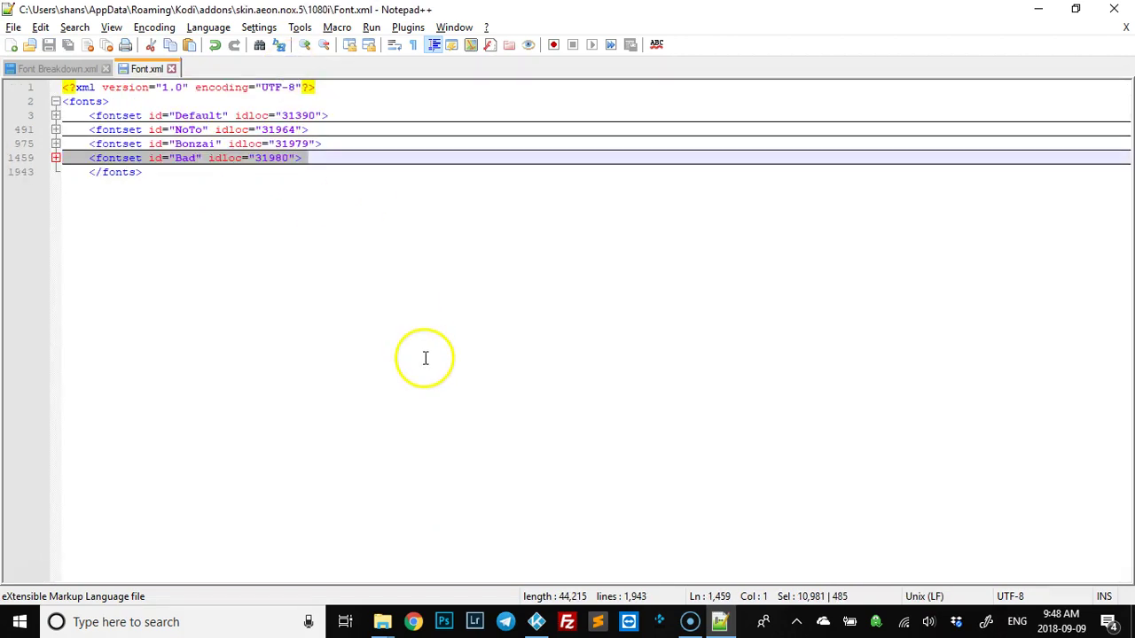
# Step: Open fontset-frontman-31976.xml from the Skinning fonsets folder in File Explorer
pyautogui.moveTo(383, 627)
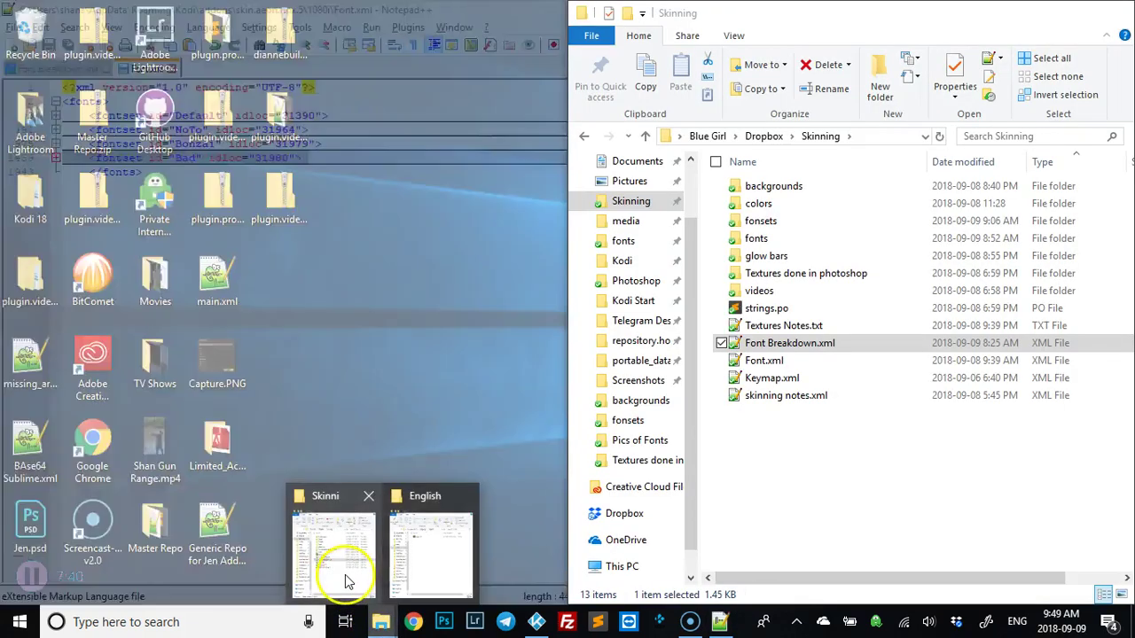
pyautogui.click(345, 580)
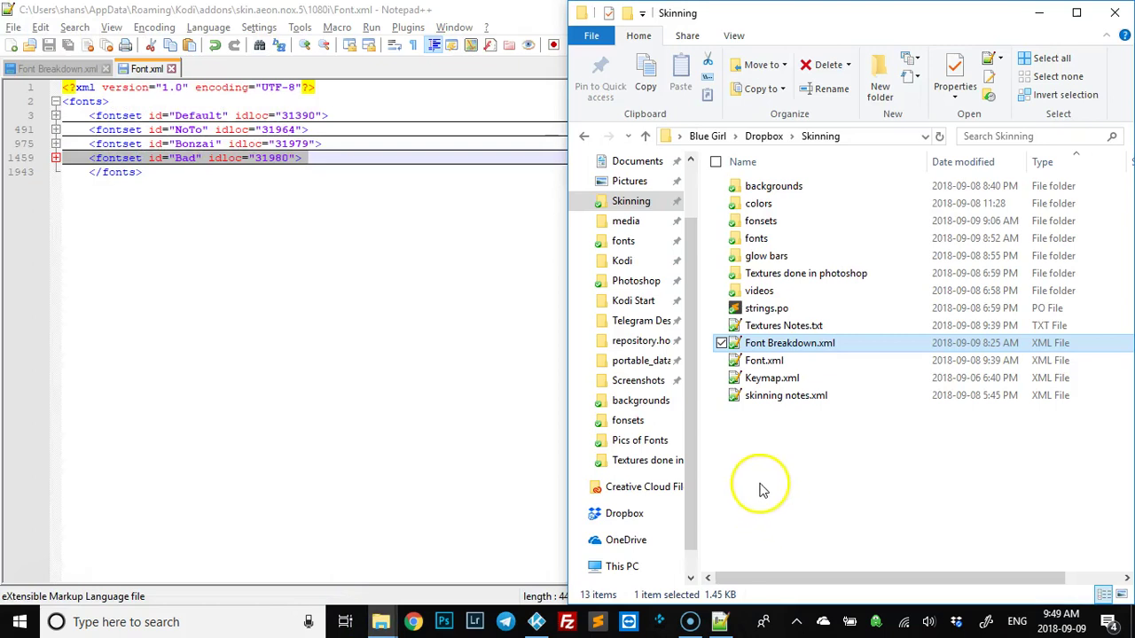
pyautogui.click(631, 420)
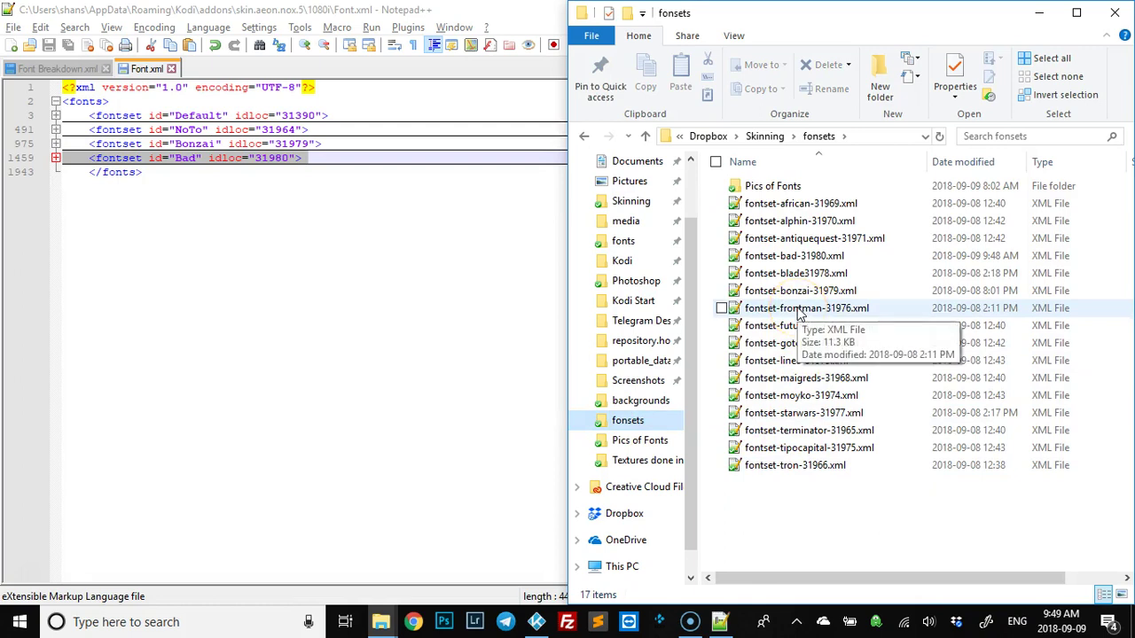
pyautogui.doubleClick(797, 309)
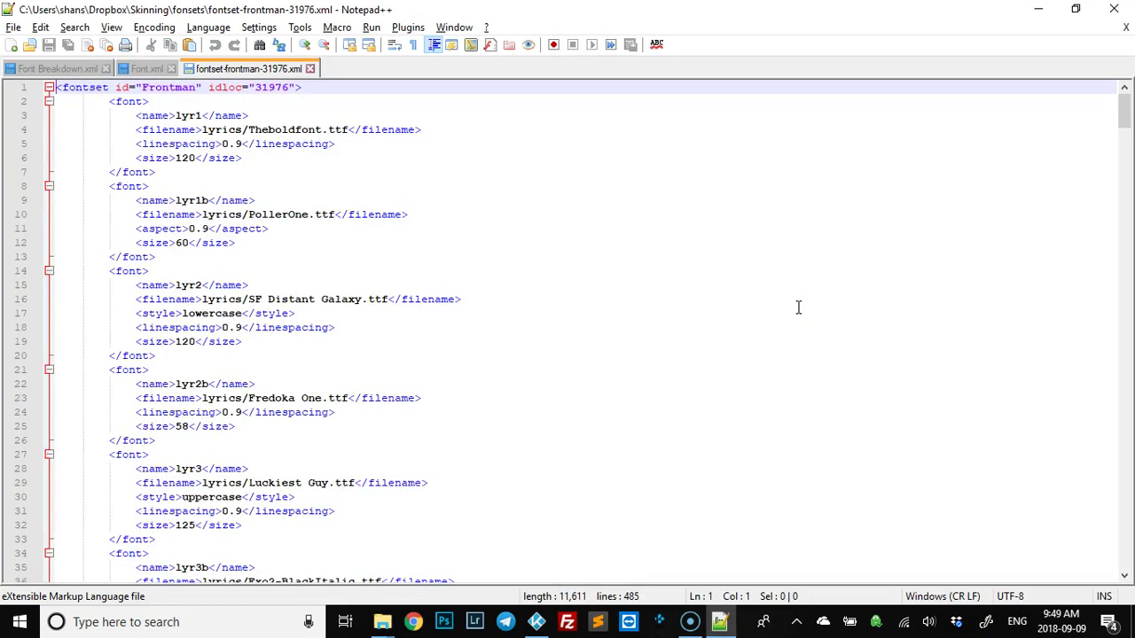
# Step: Copy the Frontman fontset and paste it into Font.xml just before the closing fonts tag
pyautogui.hotkey('ctrl', 'a')
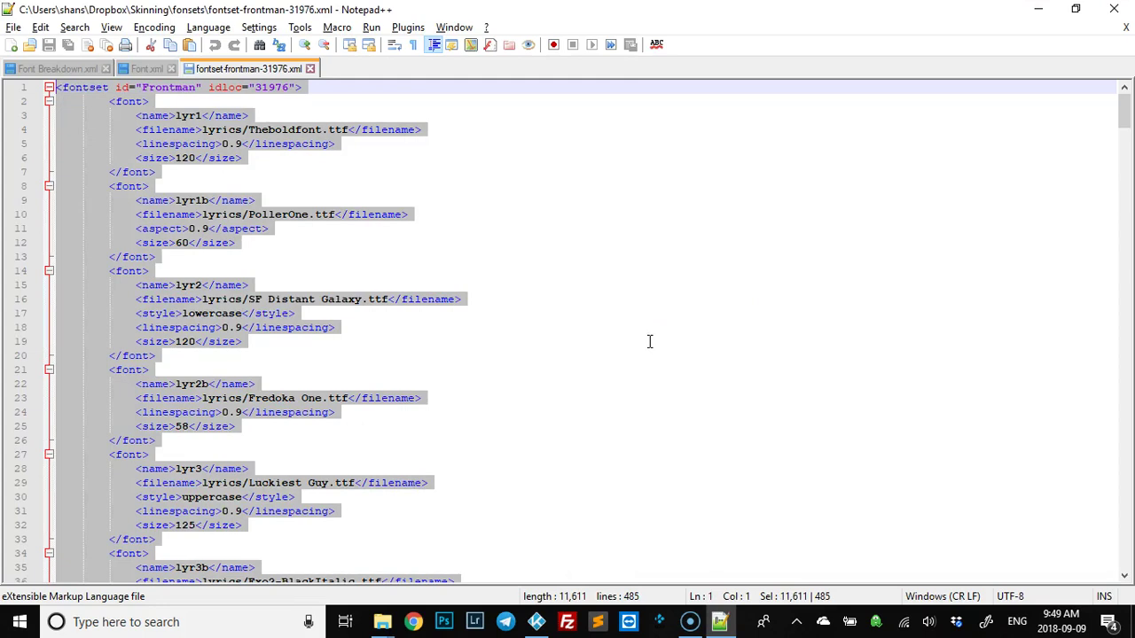
pyautogui.click(147, 68)
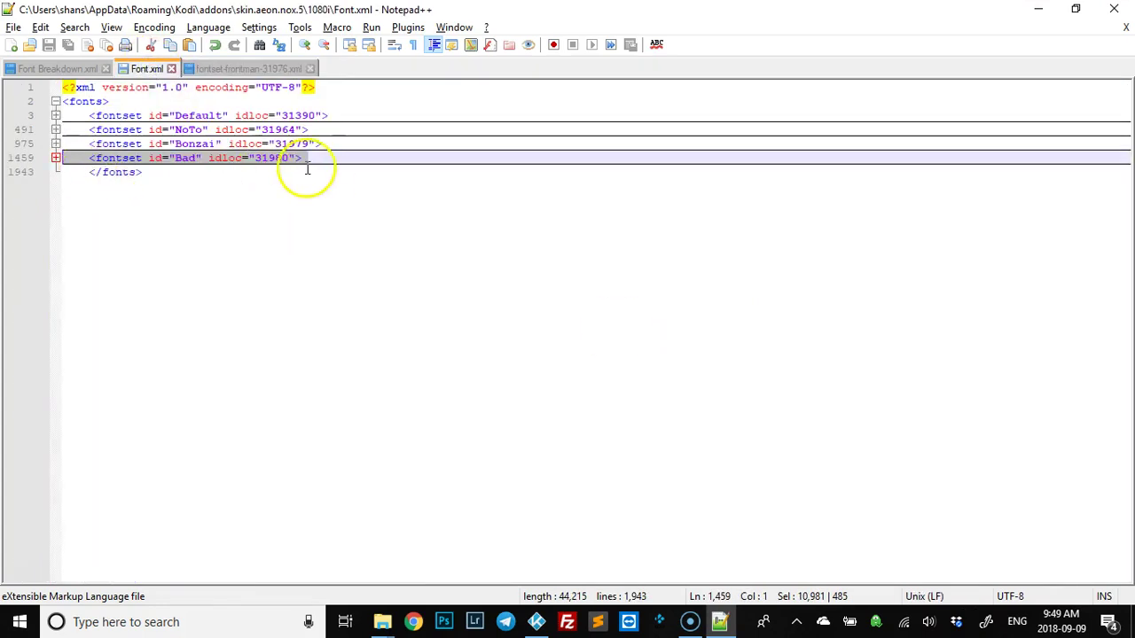
pyautogui.click(87, 172)
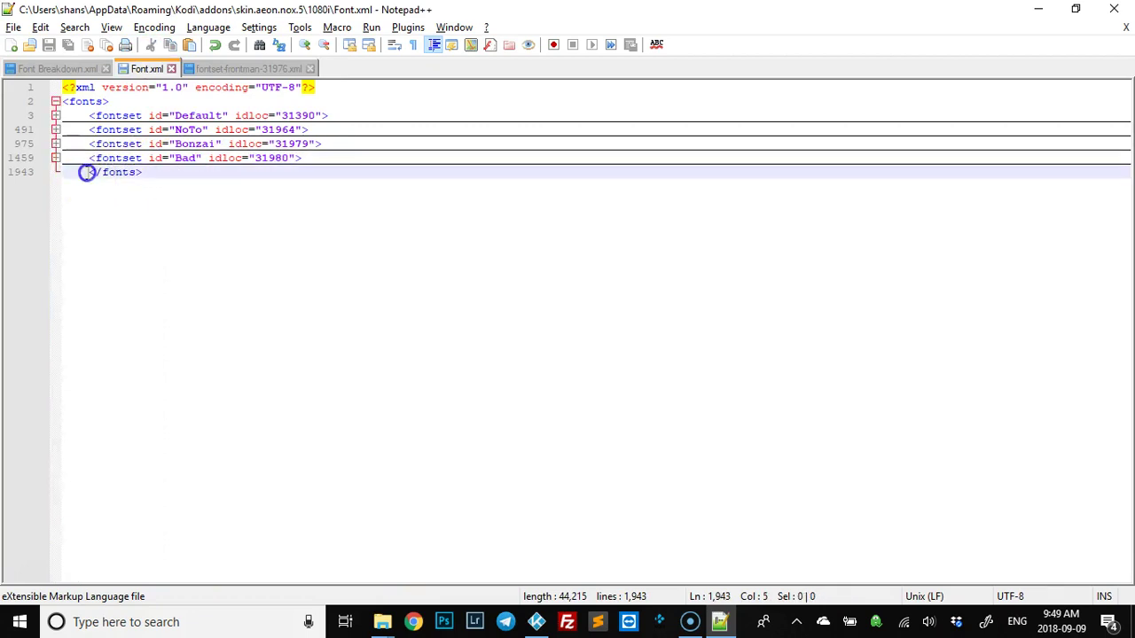
pyautogui.press('Return')
pyautogui.press('Up')
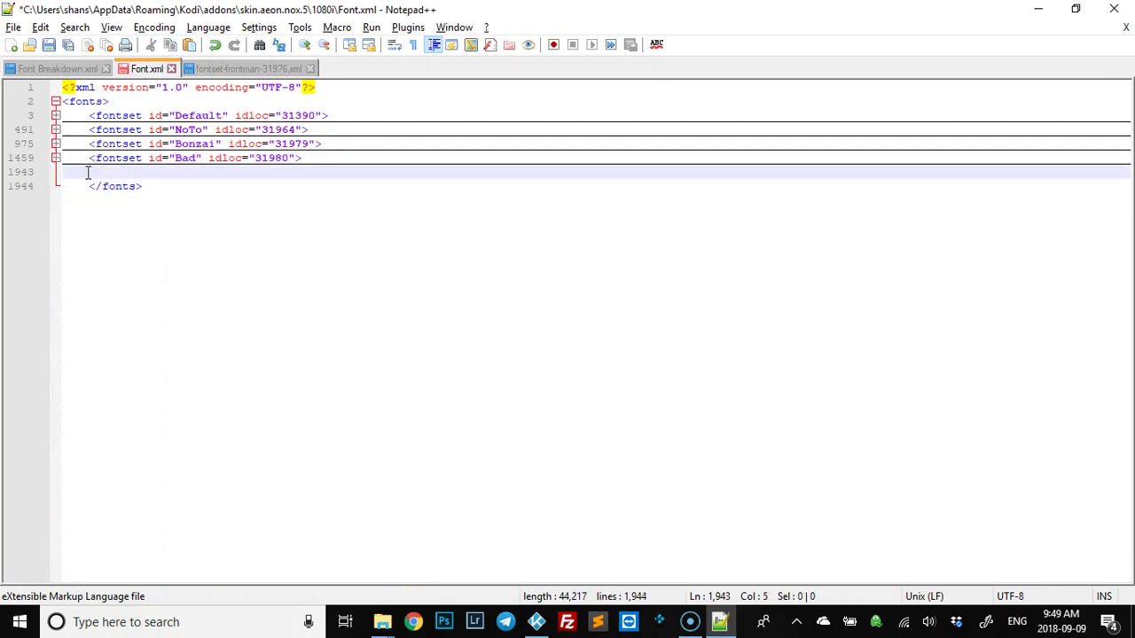
pyautogui.hotkey('ctrl', 'v')
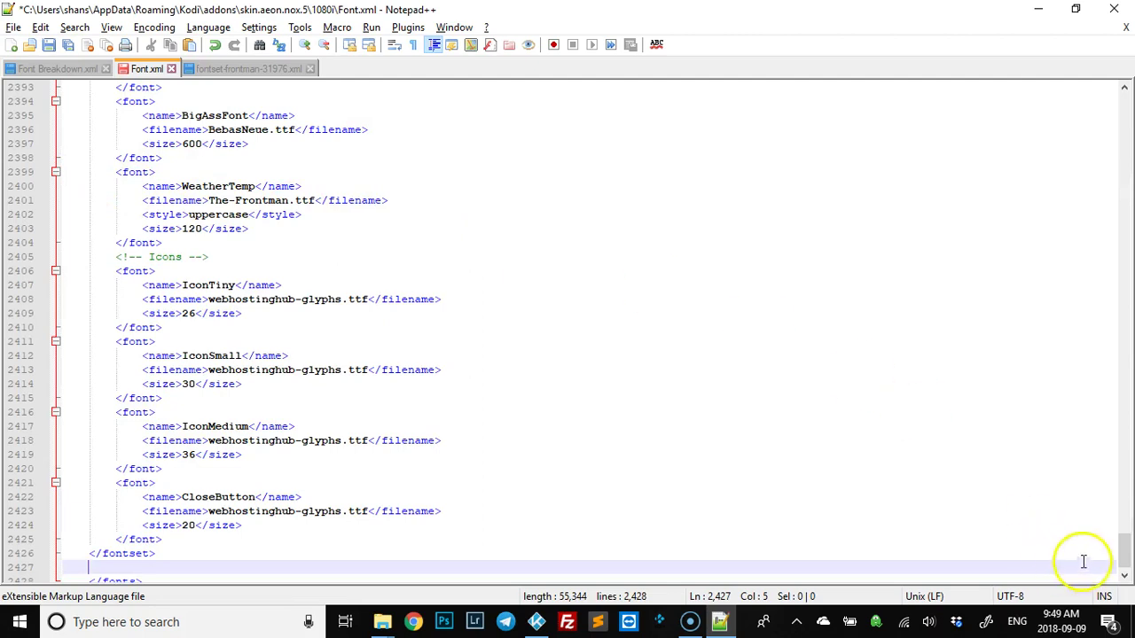
# Step: Fold the new Frontman fontset block, remove the leftover empty line, then bring Kodi forward
pyautogui.moveTo(1122, 547); pyautogui.dragTo(1122, 99)
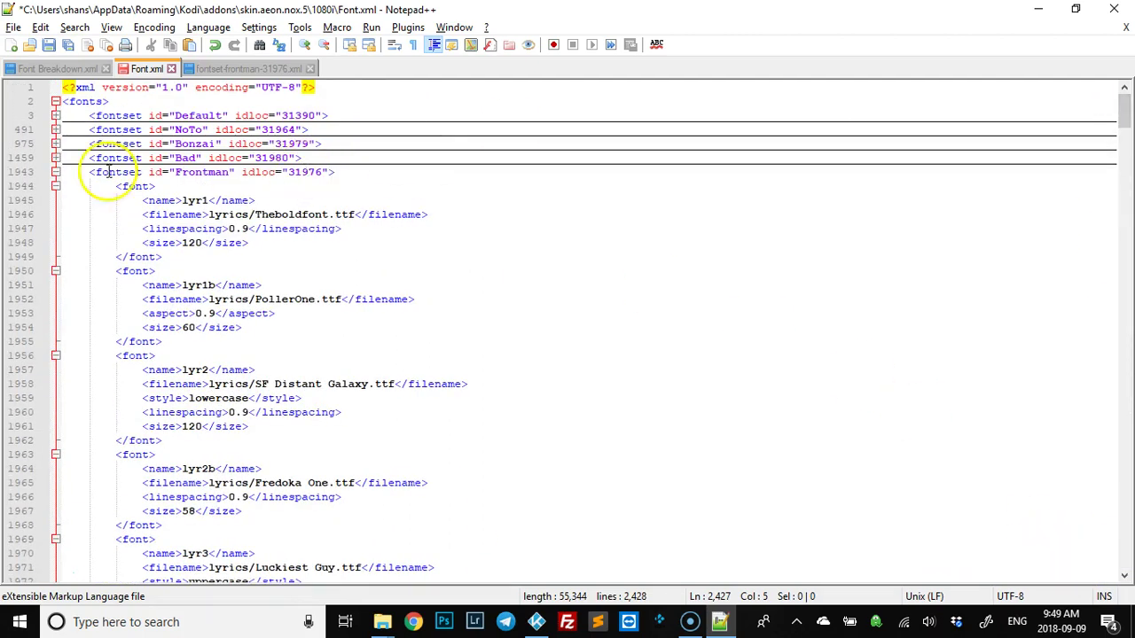
pyautogui.click(55, 172)
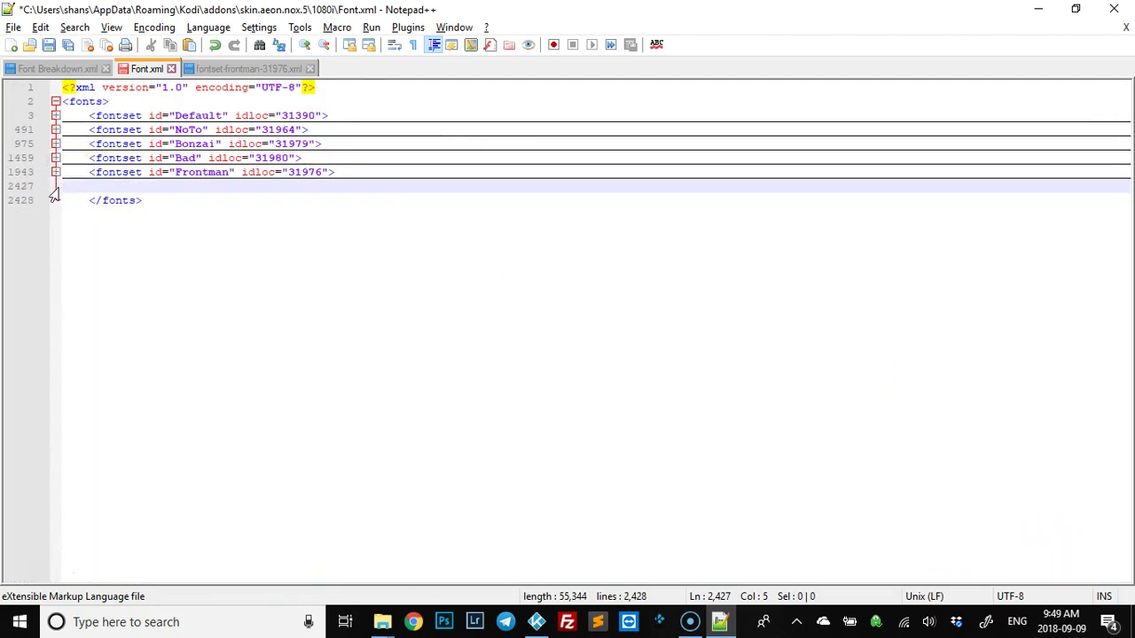
pyautogui.press('BackSpace')
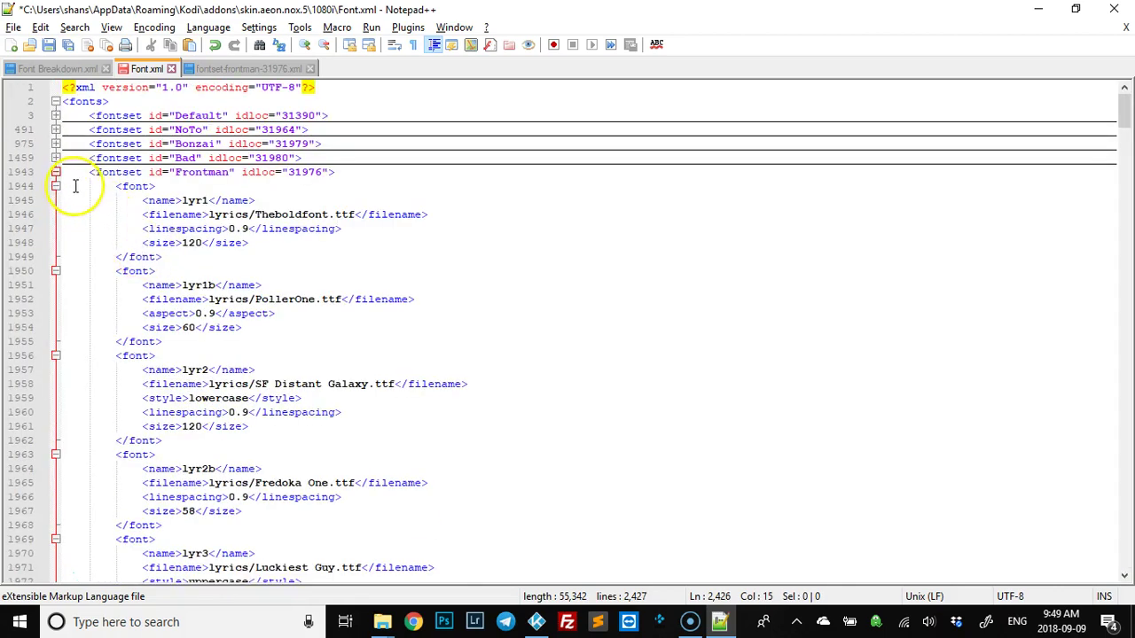
pyautogui.click(55, 173)
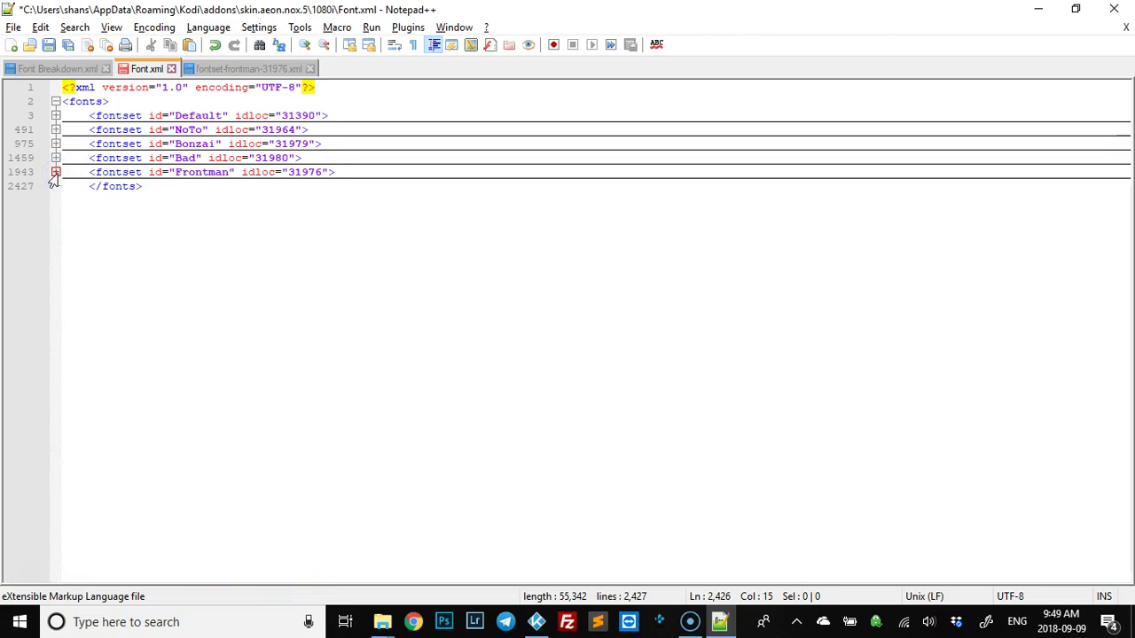
pyautogui.click(536, 621)
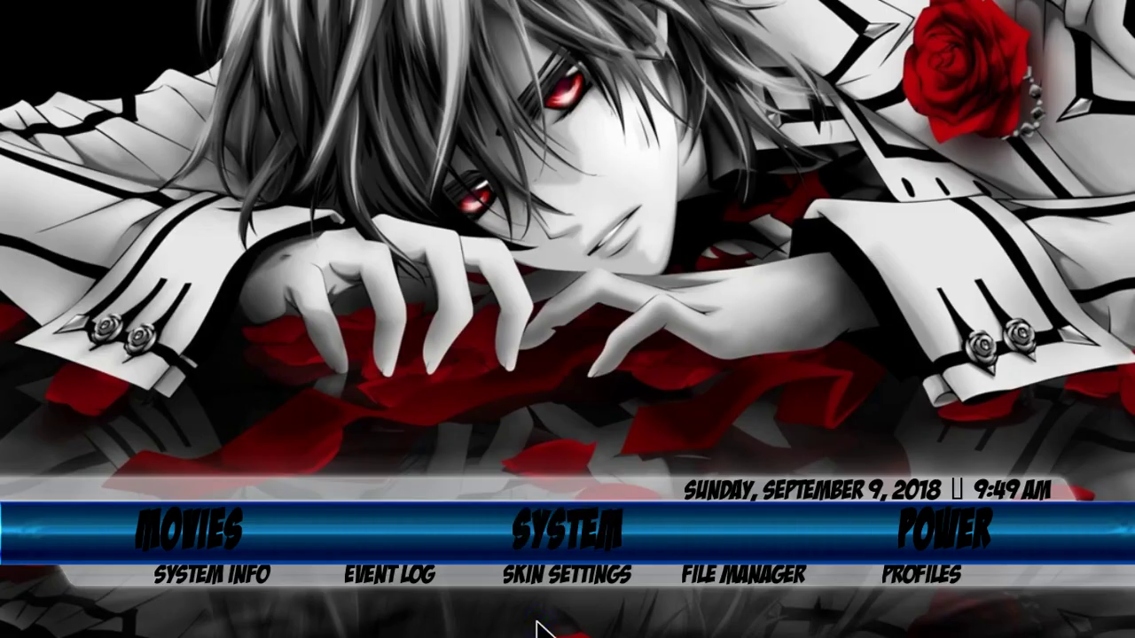
# Step: In Kodi's System > Settings > Interface > Skin, change Fonts from Bad to Frontman
pyautogui.press('Right')
pyautogui.press('Left')
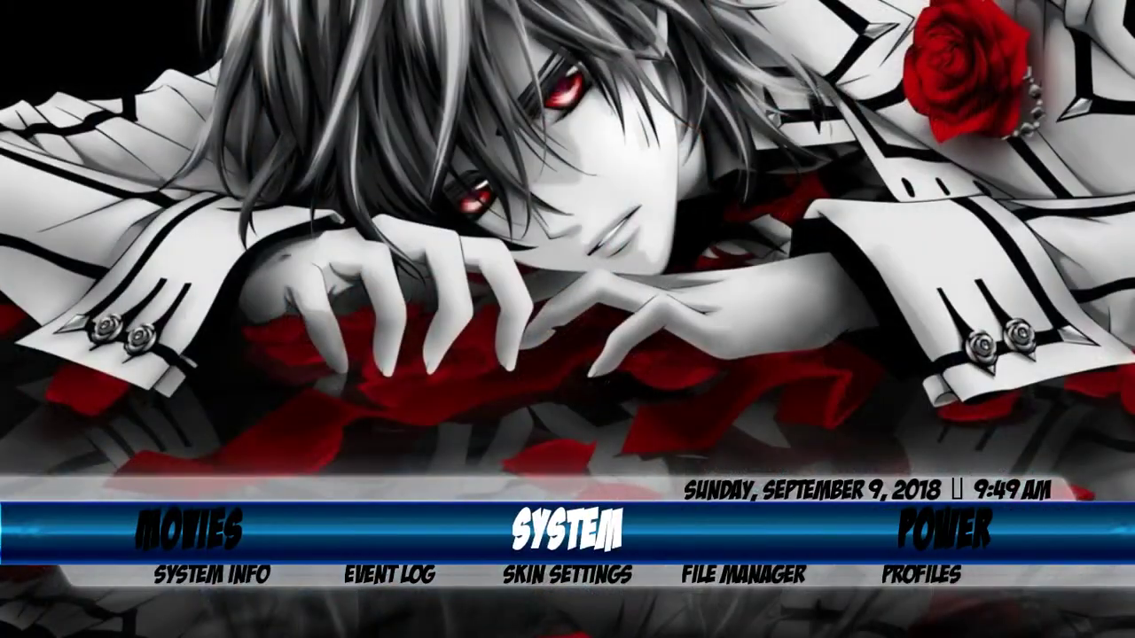
pyautogui.press('Down')
pyautogui.press('Down')
pyautogui.press('Up')
pyautogui.press('Up')
pyautogui.press('Return')
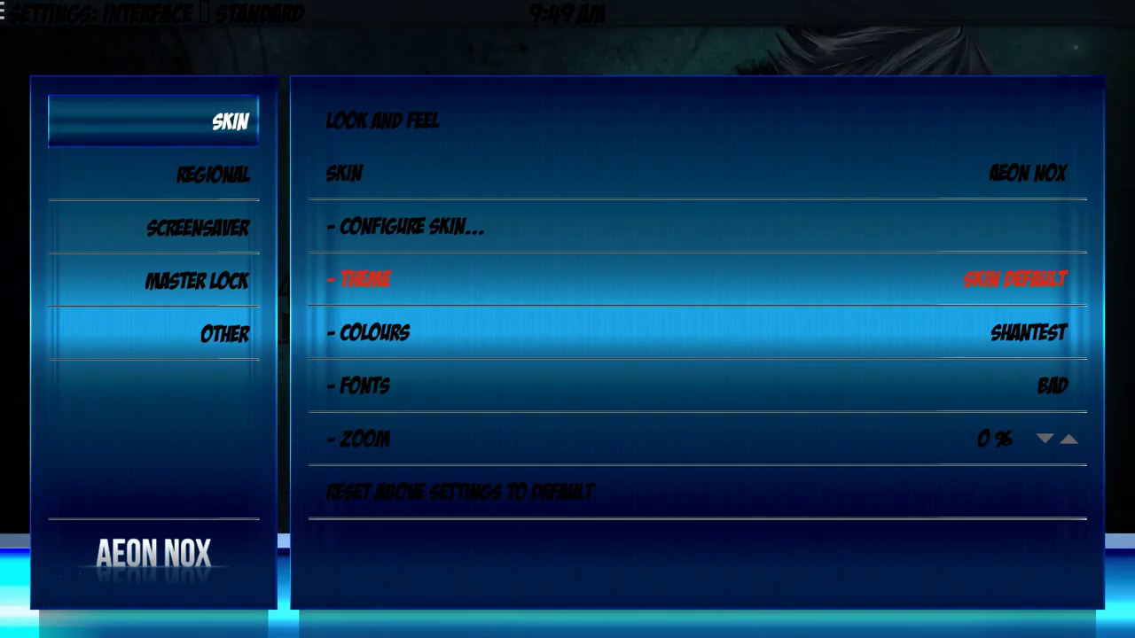
pyautogui.press('Right')
pyautogui.press('Down')
pyautogui.press('Down')
pyautogui.press('Down')
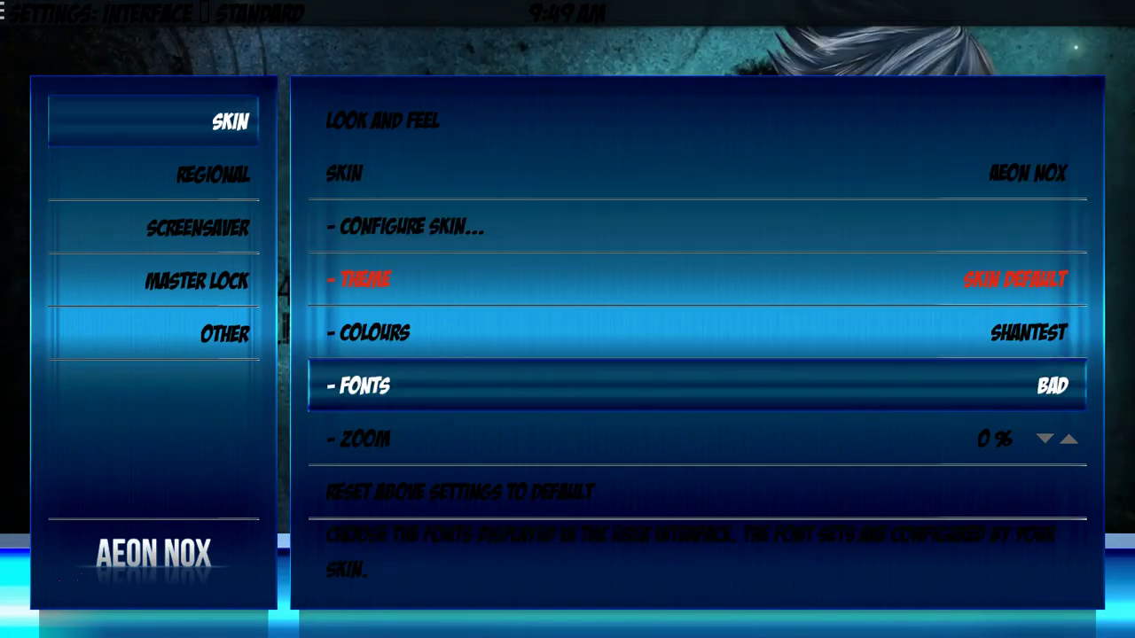
pyautogui.press('Return')
pyautogui.press('Down')
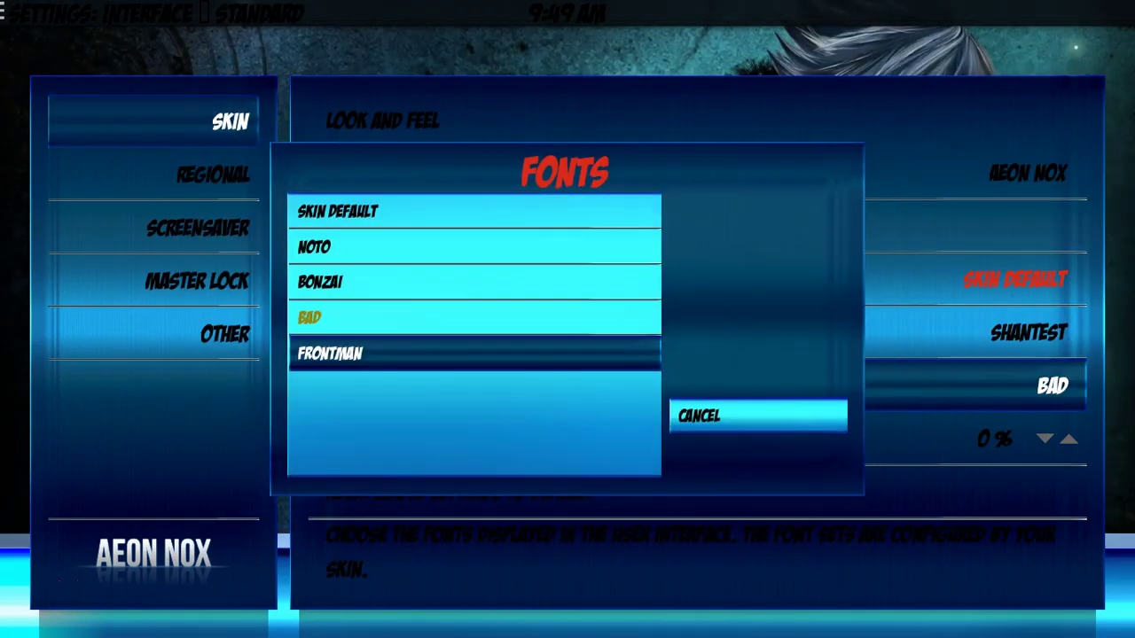
pyautogui.press('Return')
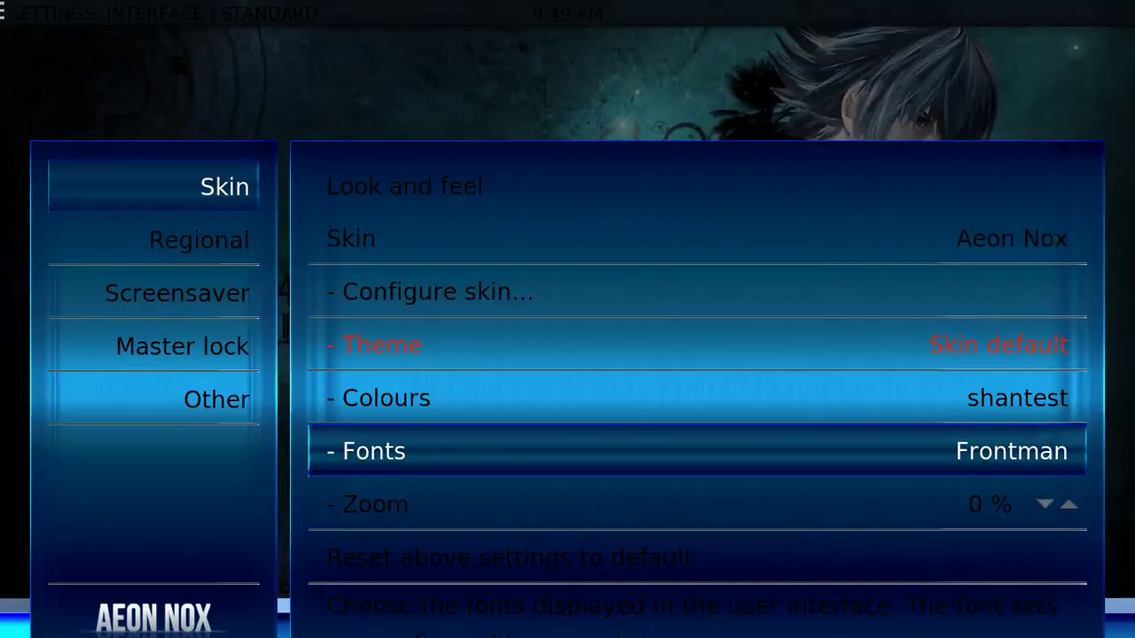